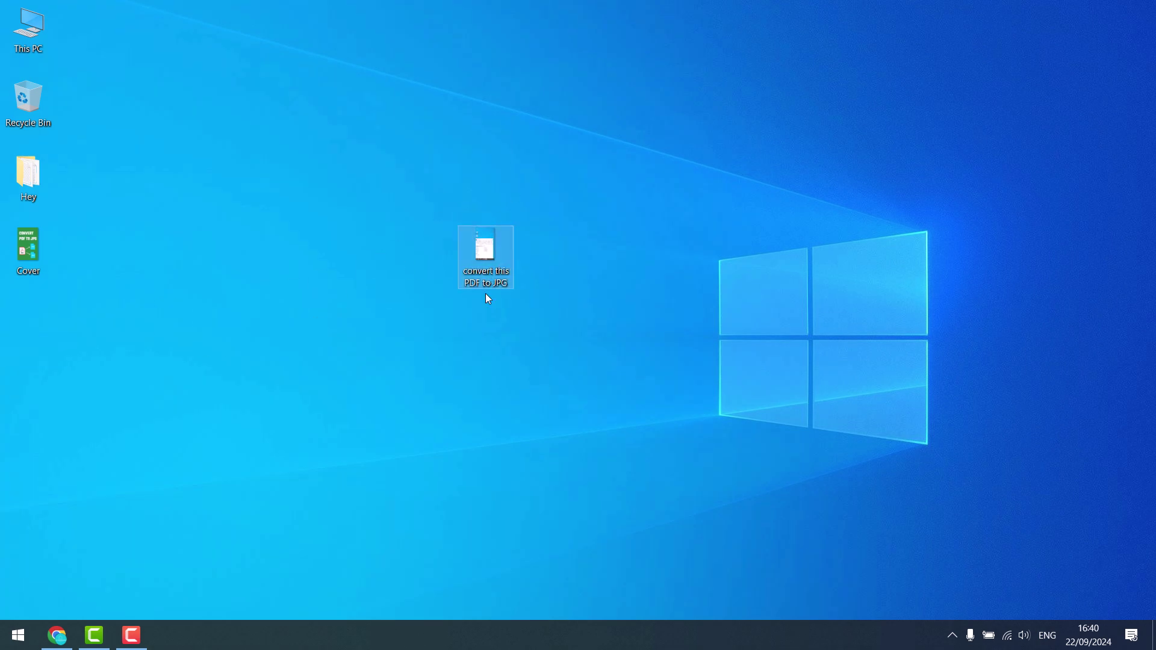
# Step: Check the video's frame width, frame height and length in its Properties details
pyautogui.rightClick(500, 271)
pyautogui.click(542, 608)
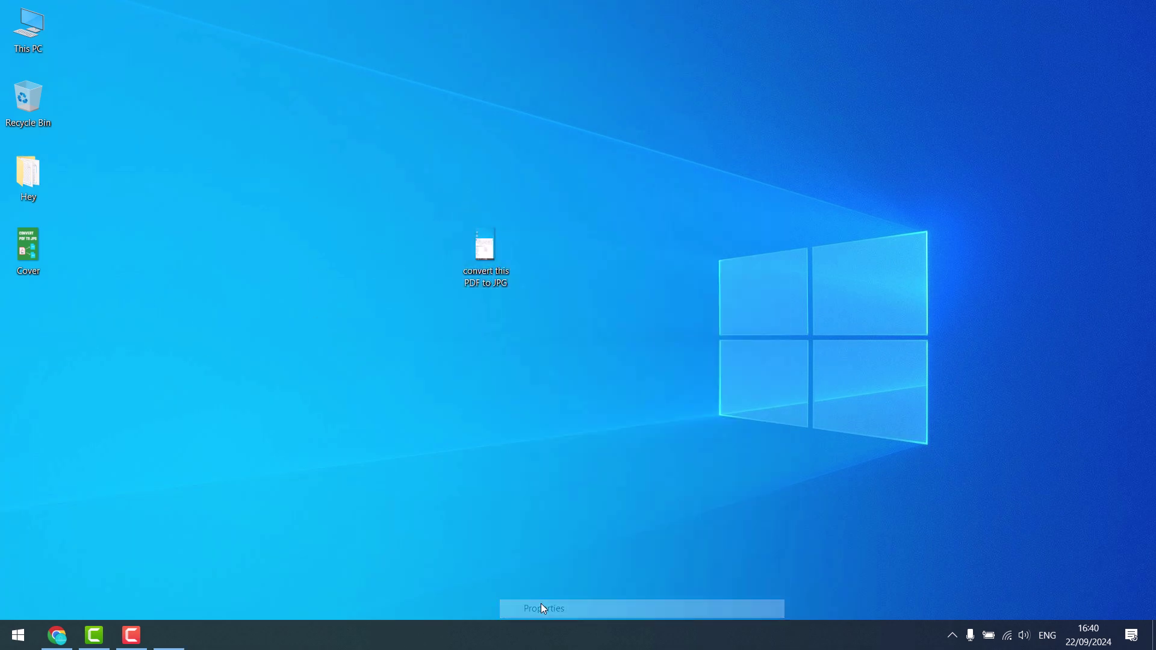
pyautogui.click(605, 275)
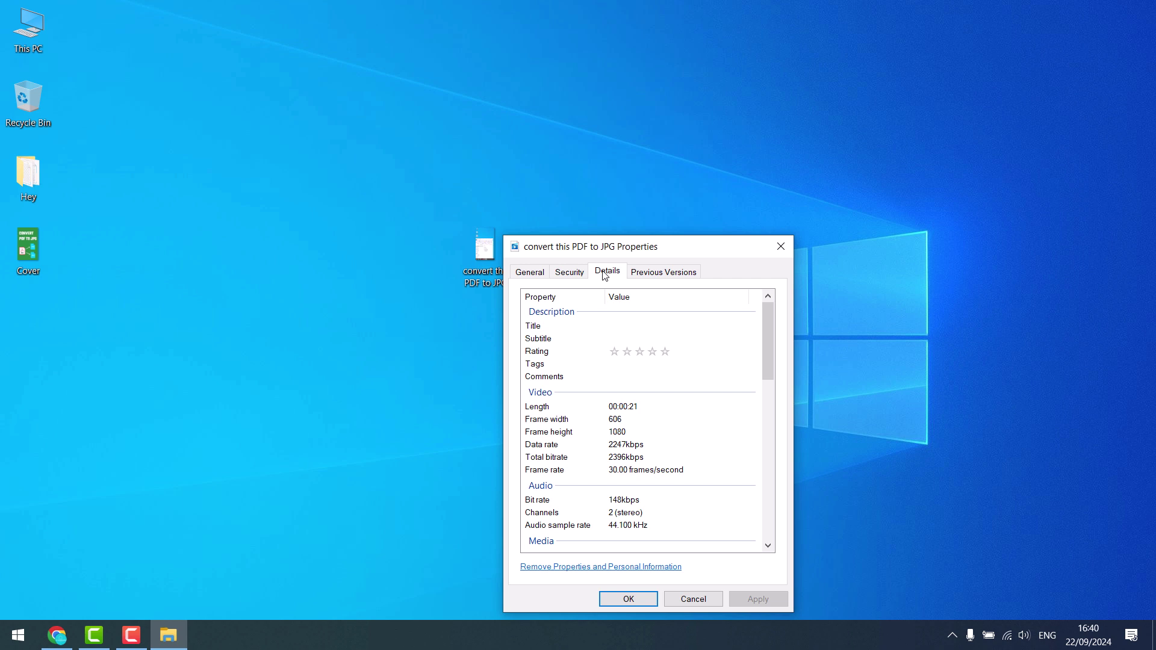
pyautogui.click(614, 422)
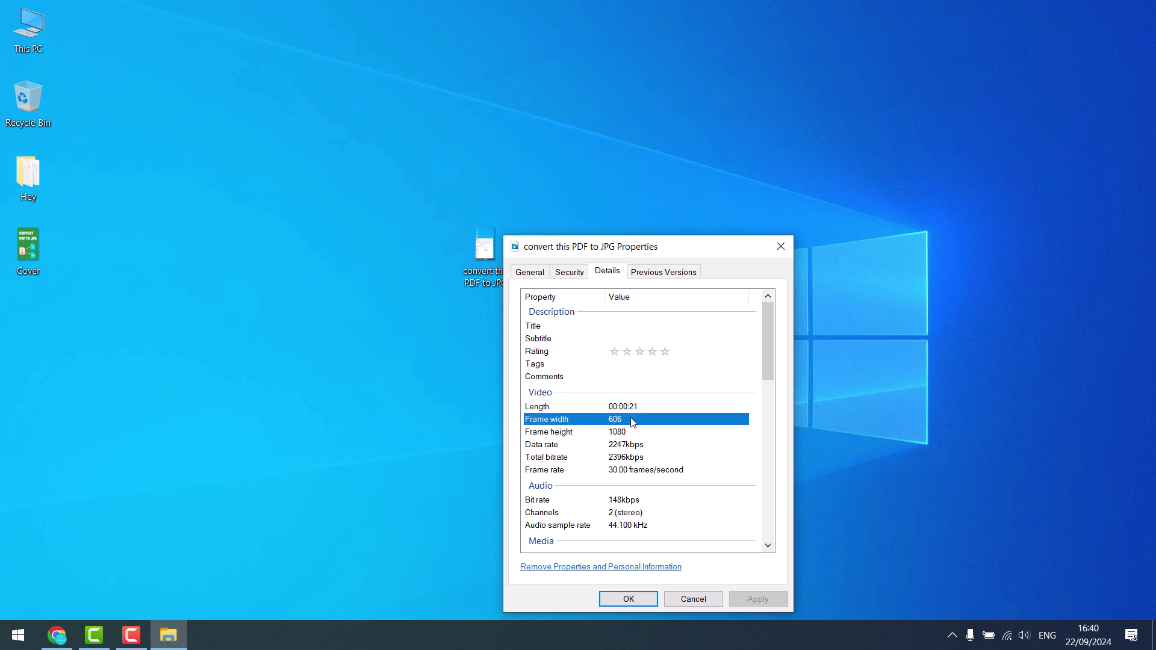
pyautogui.click(620, 434)
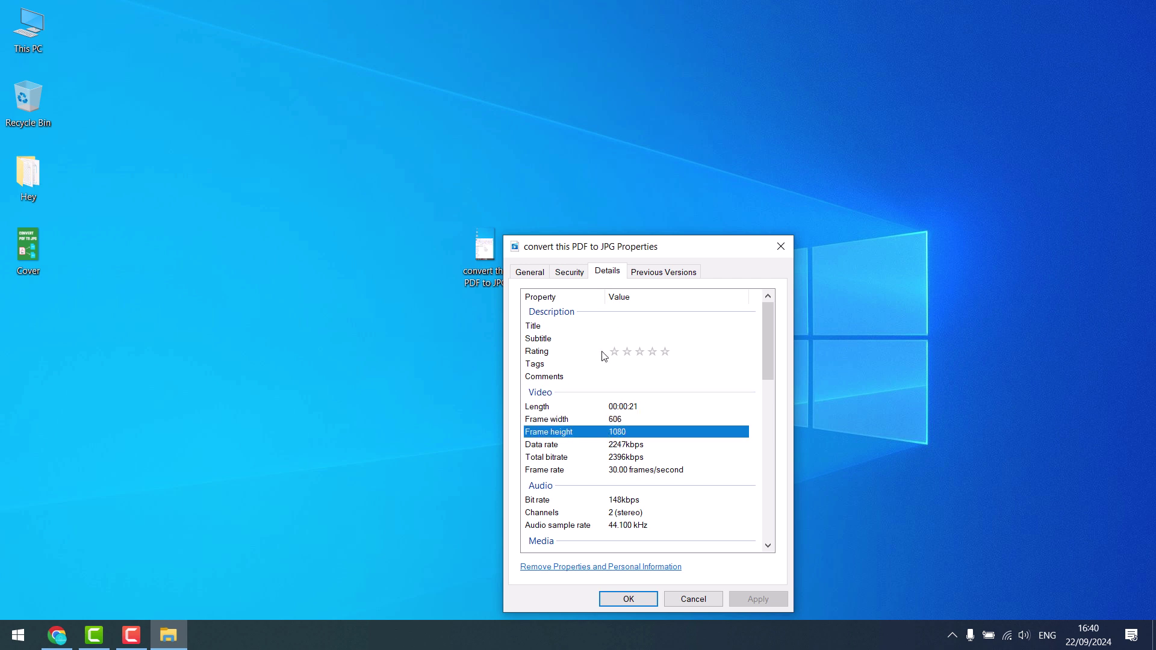
pyautogui.click(636, 408)
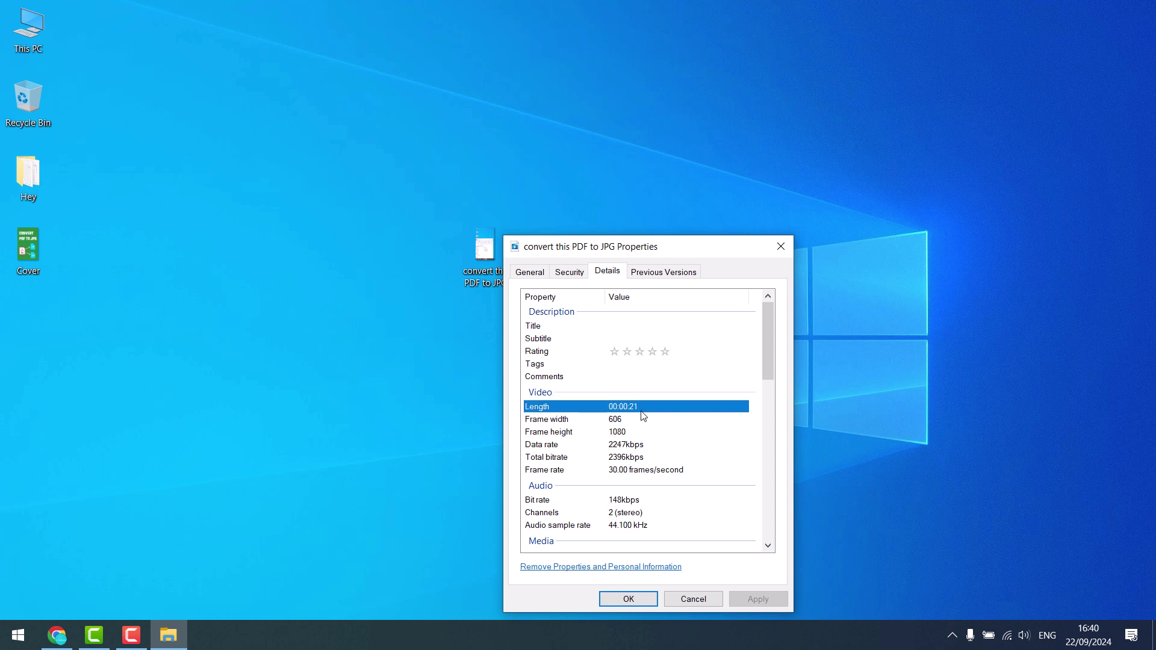
pyautogui.click(693, 599)
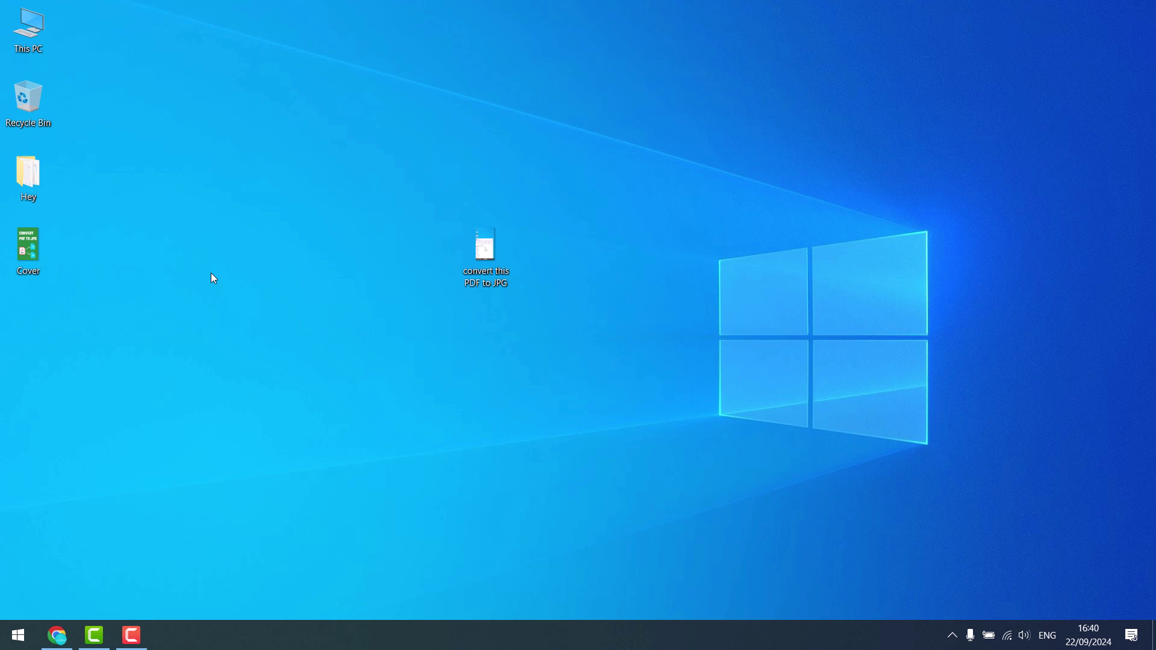
# Step: Move the Cover image beside the 'convert this PDF to JPG' video on the desktop
pyautogui.moveTo(21, 253); pyautogui.dragTo(45, 259)
pyautogui.moveTo(403, 266); pyautogui.dragTo(421, 252)
pyautogui.moveTo(338, 168); pyautogui.dragTo(418, 350)
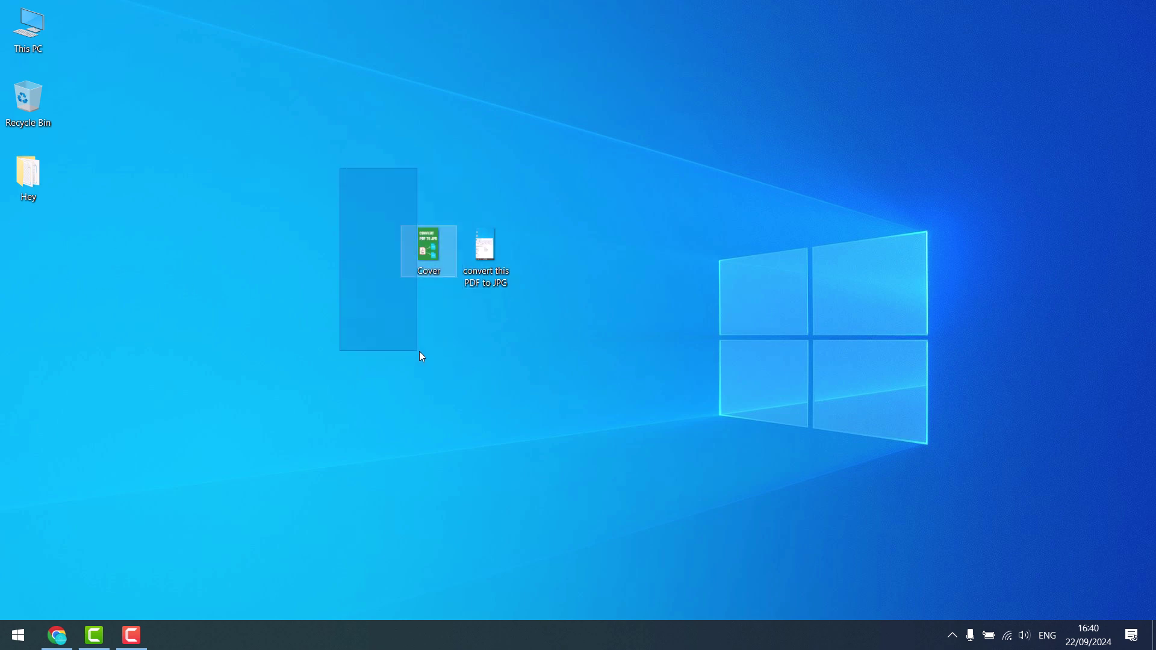
pyautogui.click(400, 383)
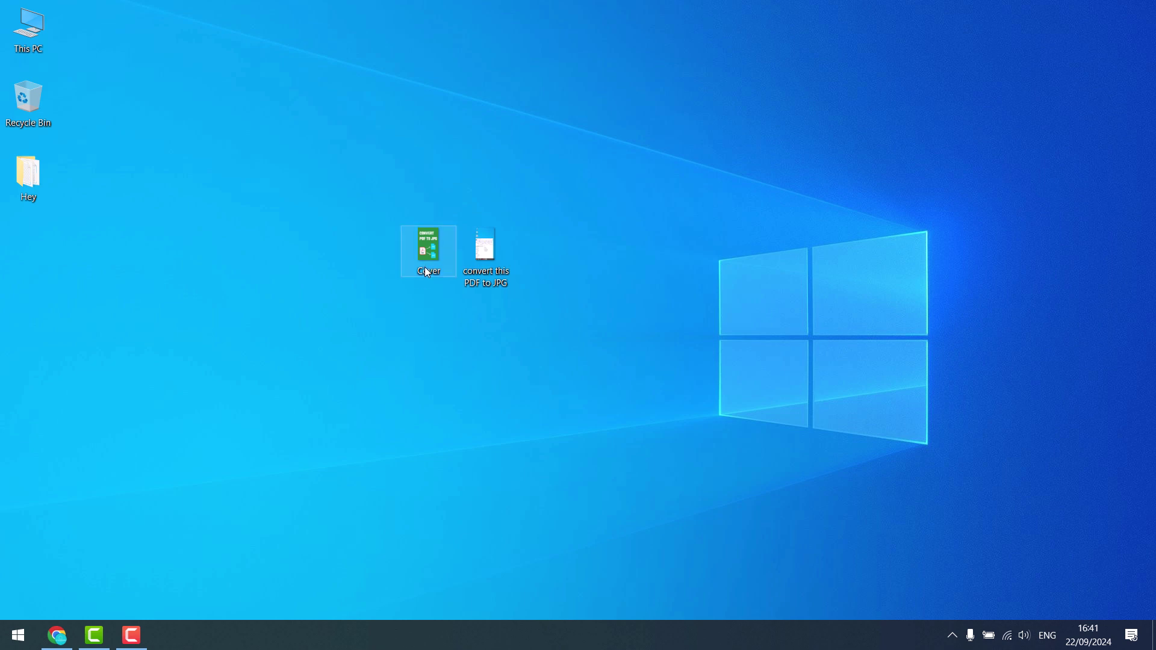
pyautogui.moveTo(426, 250)
pyautogui.mouseDown()
pyautogui.moveTo(481, 265)
pyautogui.moveTo(440, 254)
pyautogui.mouseUp()
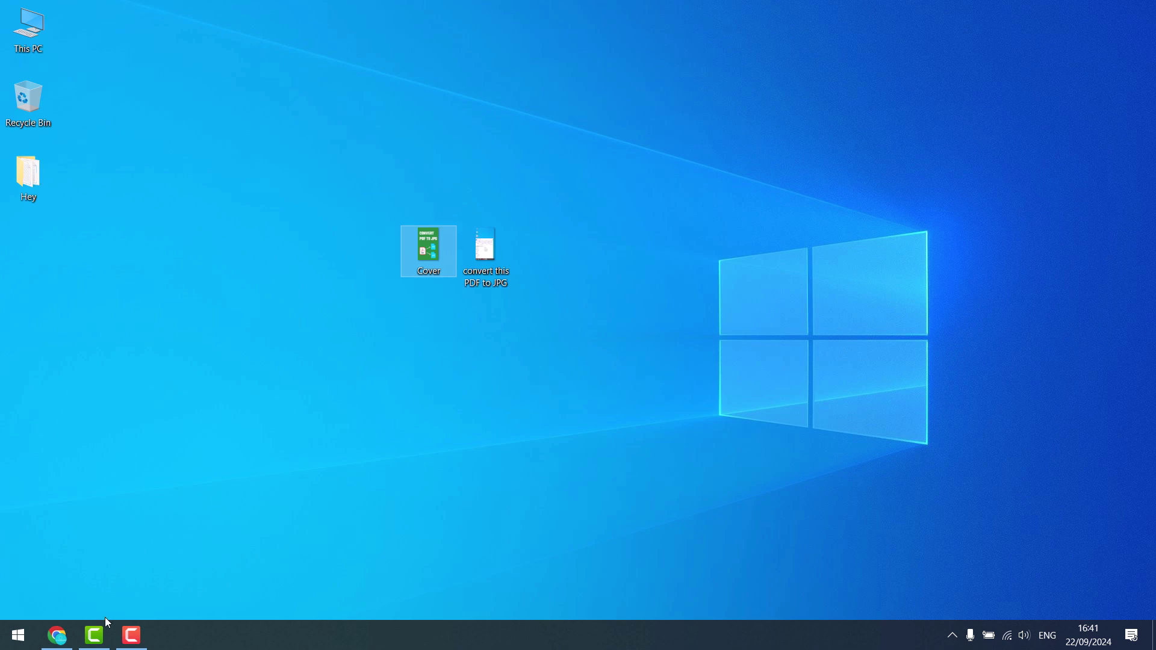
# Step: Import the 'convert this PDF to JPG' video and the Cover image into Camtasia
pyautogui.click(96, 640)
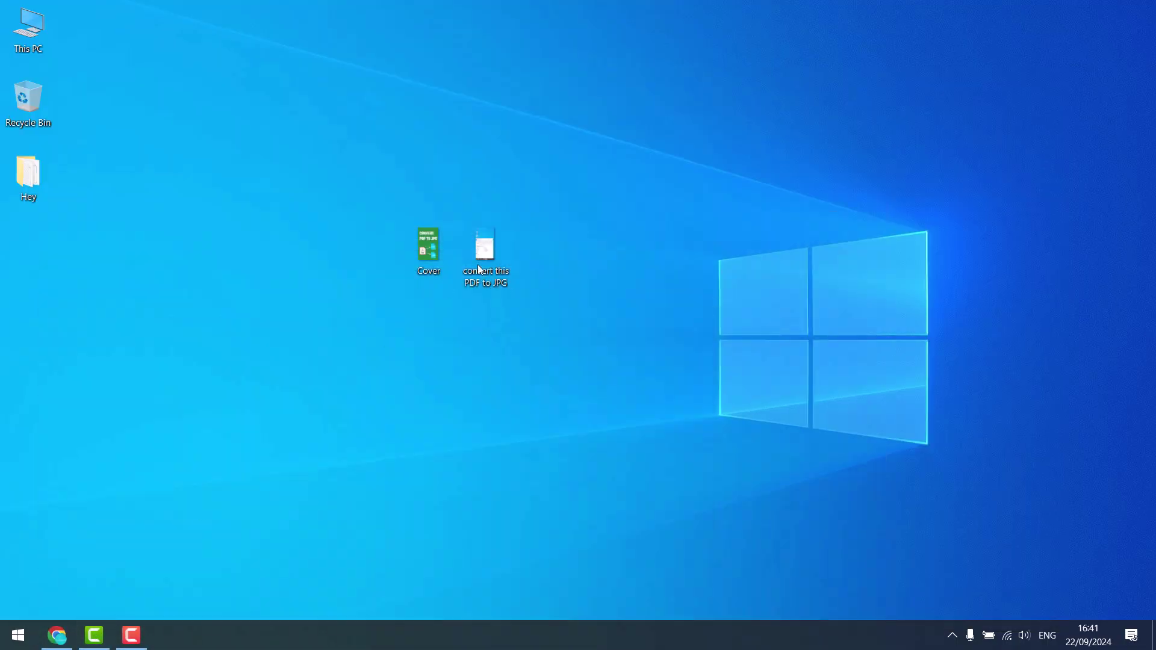
pyautogui.moveTo(485, 247)
pyautogui.mouseDown()
pyautogui.moveTo(195, 553)
pyautogui.moveTo(127, 543)
pyautogui.mouseUp()
pyautogui.click(94, 635)
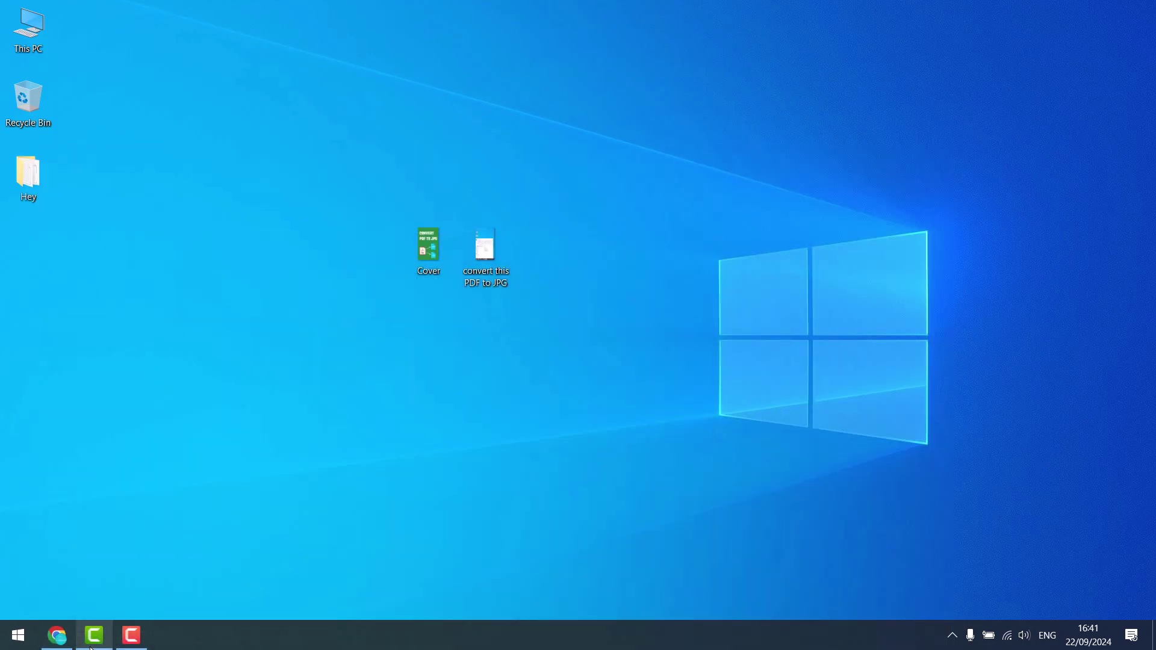
pyautogui.moveTo(429, 246)
pyautogui.mouseDown()
pyautogui.moveTo(228, 412)
pyautogui.moveTo(106, 557)
pyautogui.mouseUp()
# Step: Place Cover at the start of Track 2 with the video clip directly after it
pyautogui.scroll(2, 121, 518)
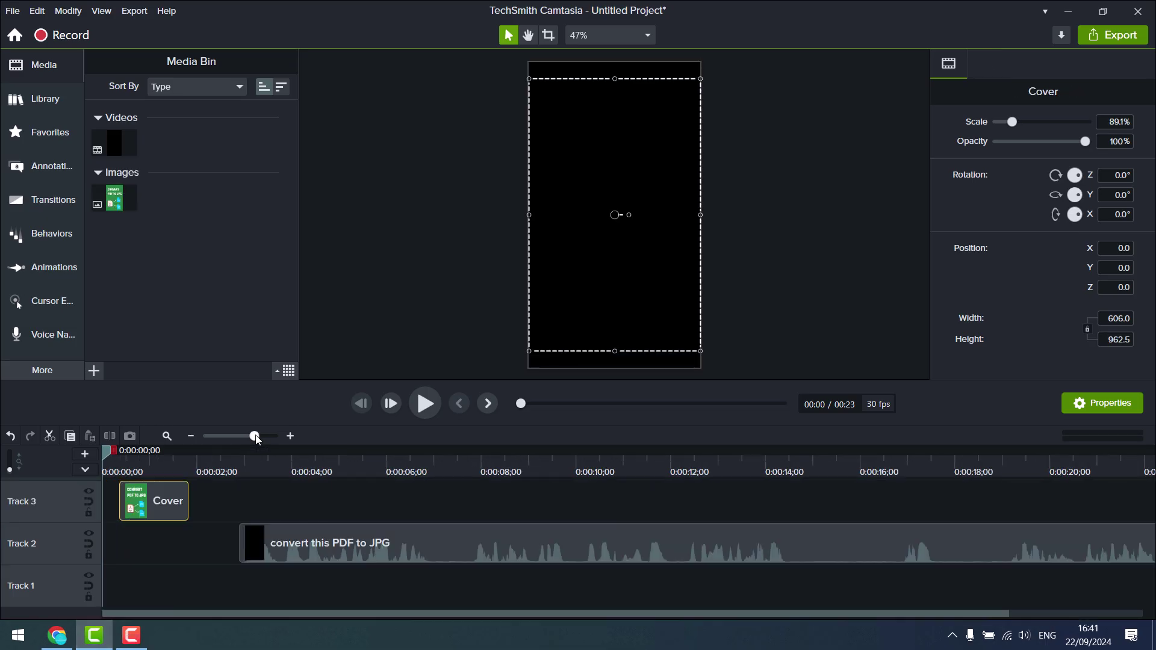
pyautogui.moveTo(169, 501); pyautogui.dragTo(170, 543)
pyautogui.moveTo(259, 542); pyautogui.dragTo(201, 544)
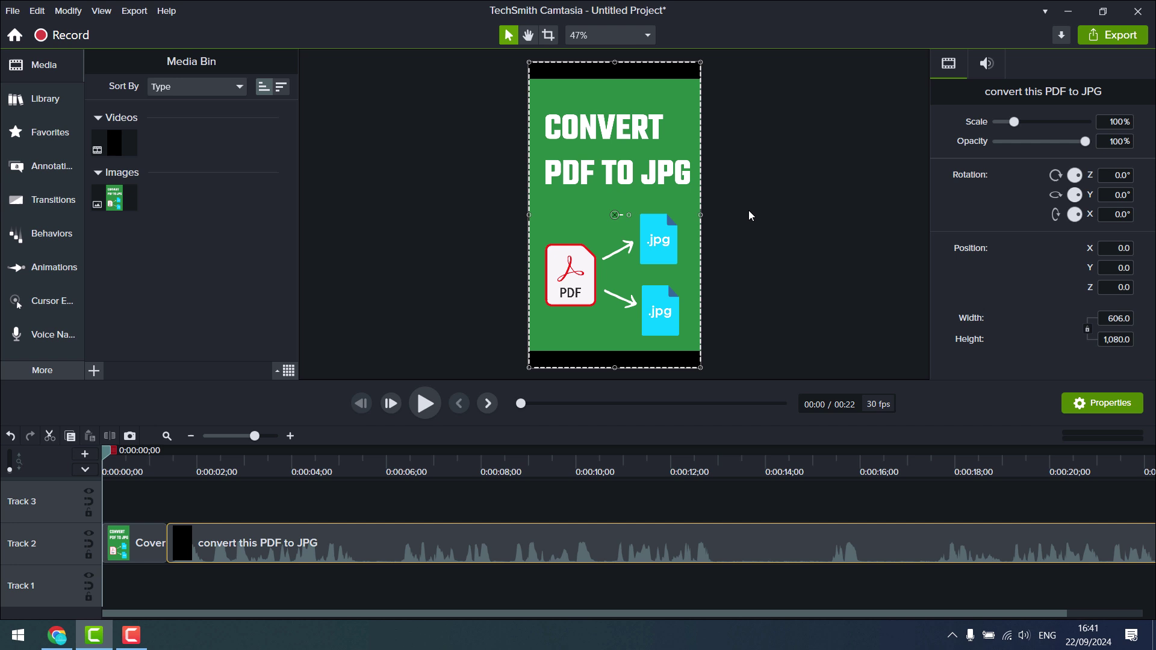
# Step: Export the project to the Desktop as a local MP4 file named 'jpg to PDF'
pyautogui.click(635, 204)
pyautogui.click(825, 233)
pyautogui.hotkey('ctrl', 'e')
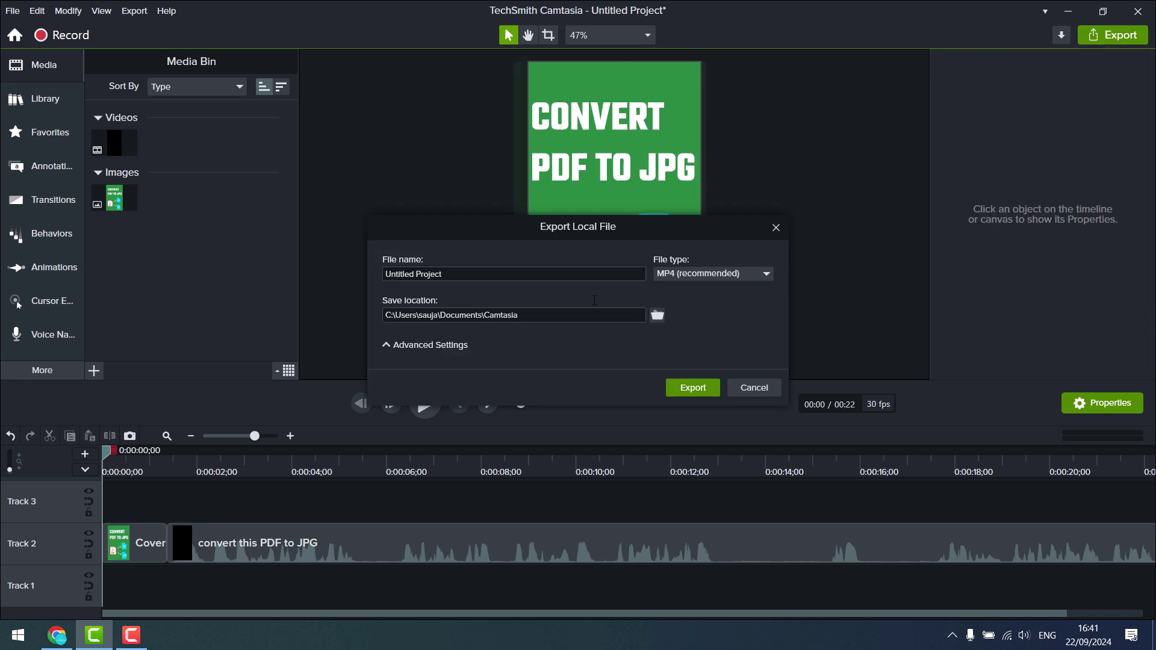
pyautogui.click(658, 315)
pyautogui.click(869, 476)
pyautogui.write('jpg to PDF')
pyautogui.click(430, 345)
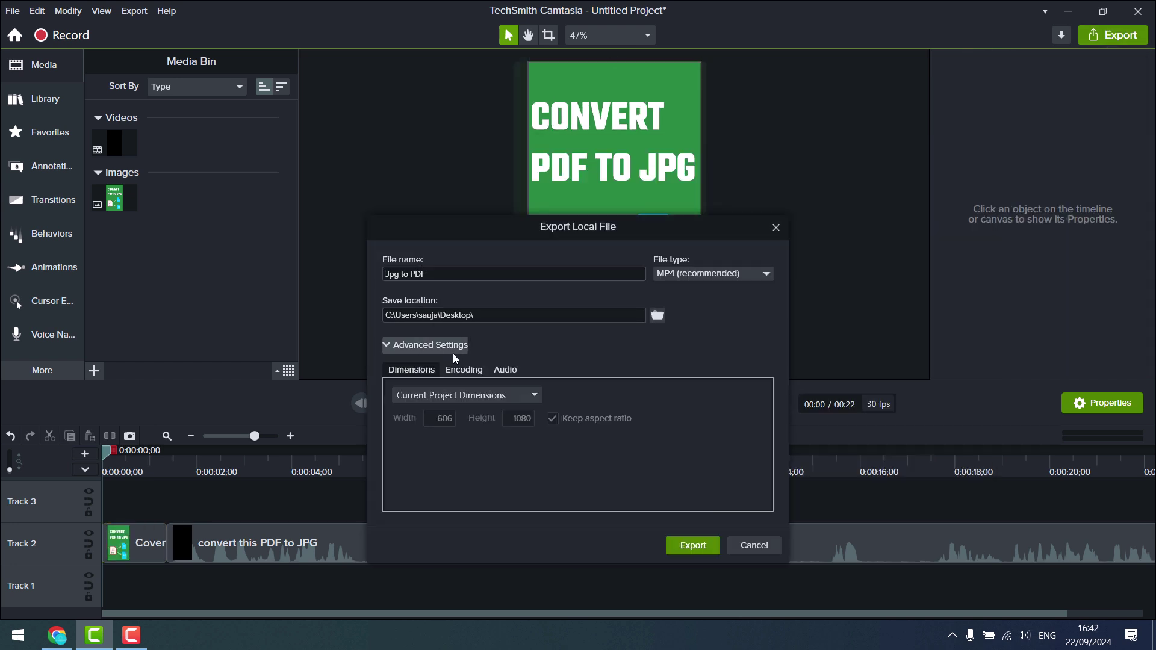
pyautogui.click(461, 395)
pyautogui.click(686, 552)
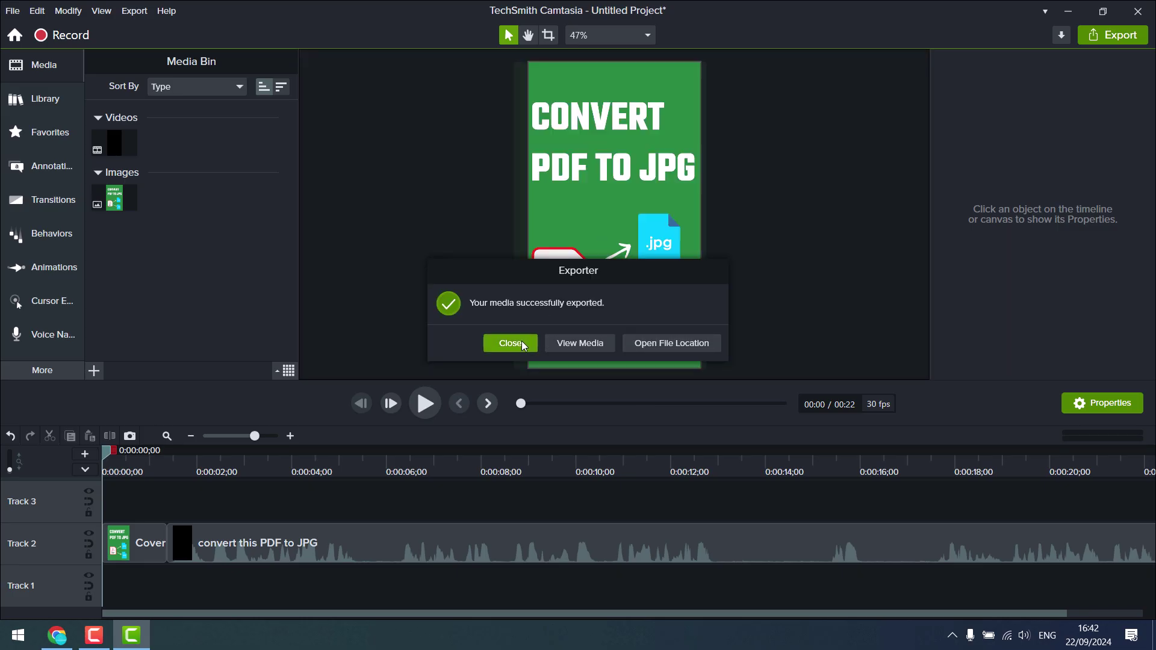
# Step: Dismiss the export confirmation and close Camtasia without saving the project
pyautogui.click(520, 343)
pyautogui.click(1149, 15)
pyautogui.click(611, 372)
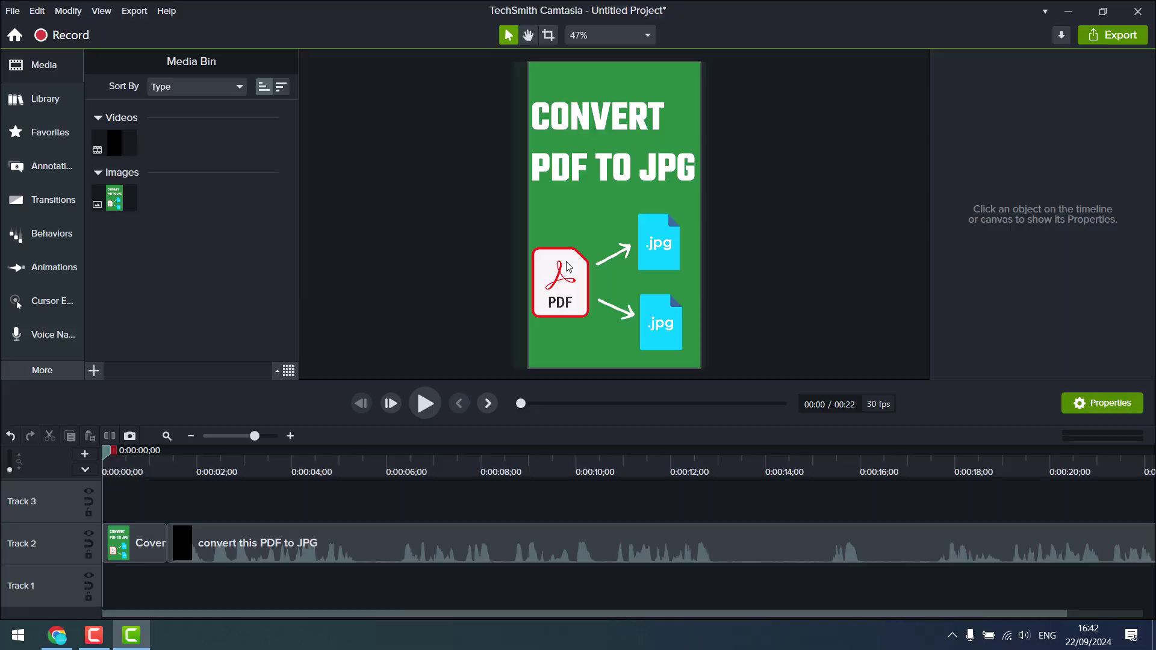
# Step: Reposition the exported Jpg to PDF video on the desktop and return to Chrome with YouTube
pyautogui.moveTo(783, 219); pyautogui.dragTo(783, 220)
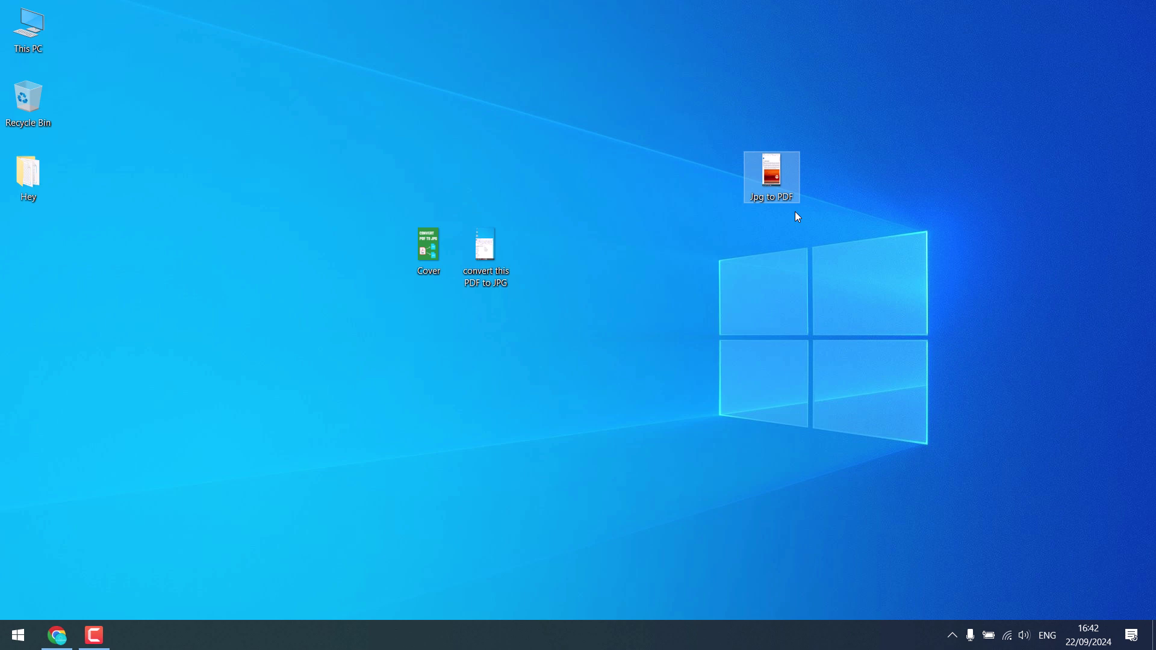
pyautogui.hotkey('alt', 'Tab')
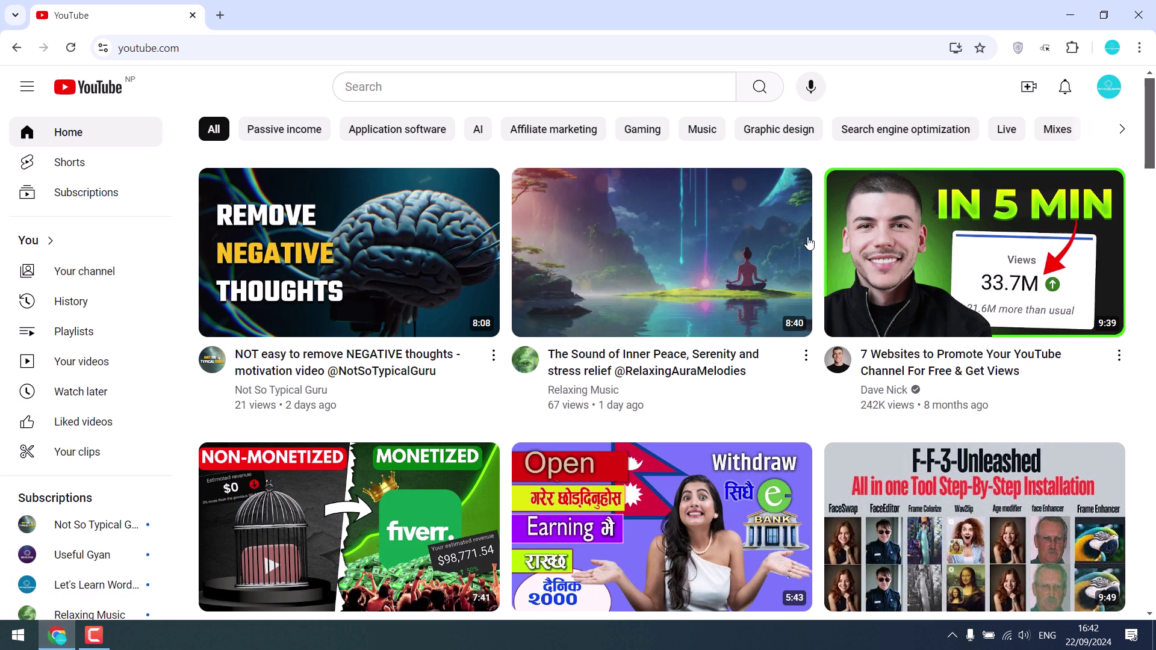
# Step: Upload 'Jpg to PDF' from the Desktop via Create > Upload video and select its title
pyautogui.click(1030, 86)
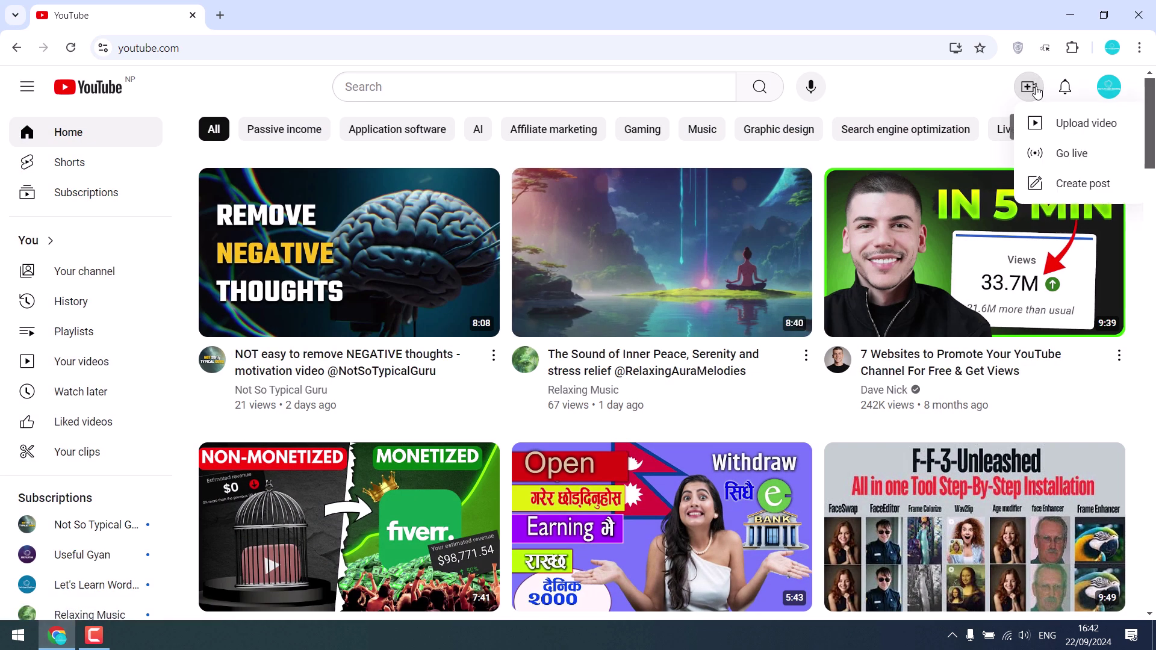
pyautogui.click(1048, 128)
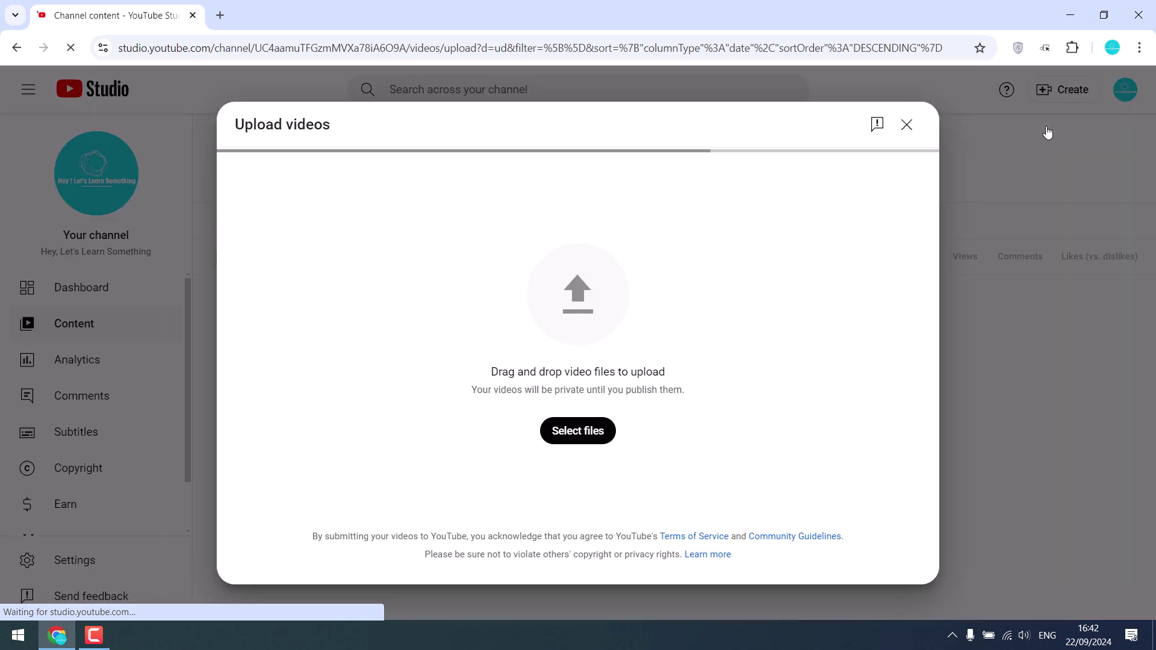
pyautogui.click(576, 431)
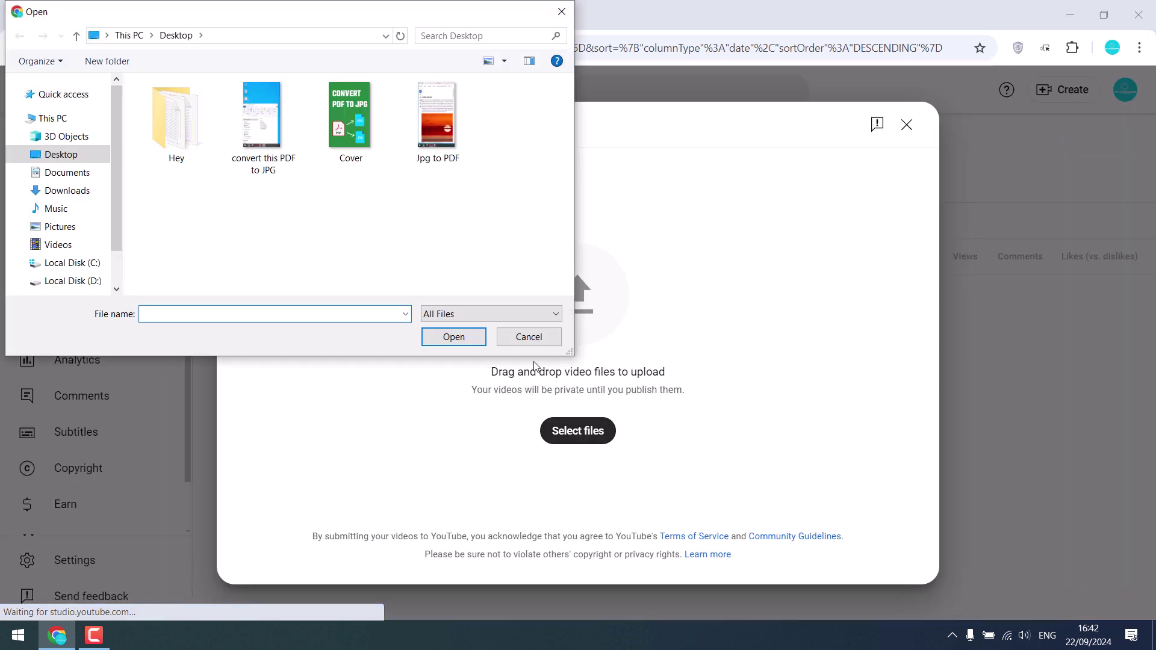
pyautogui.click(437, 121)
pyautogui.click(453, 337)
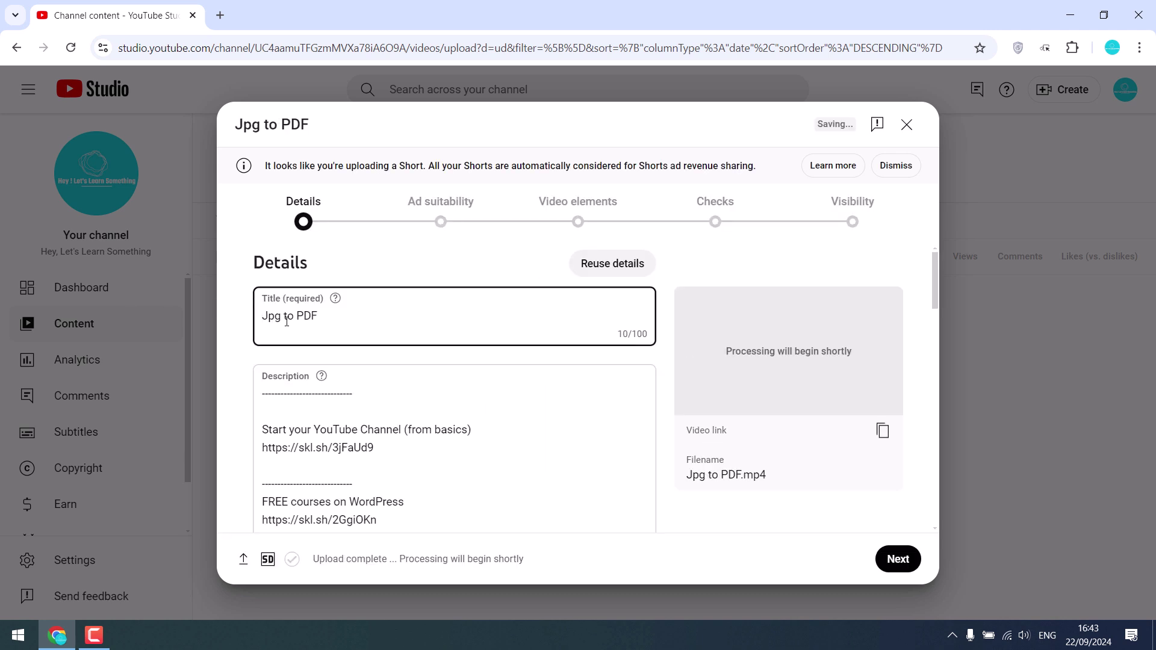
pyautogui.tripleClick(338, 338)
pyautogui.hotkey('ctrl', 'c')
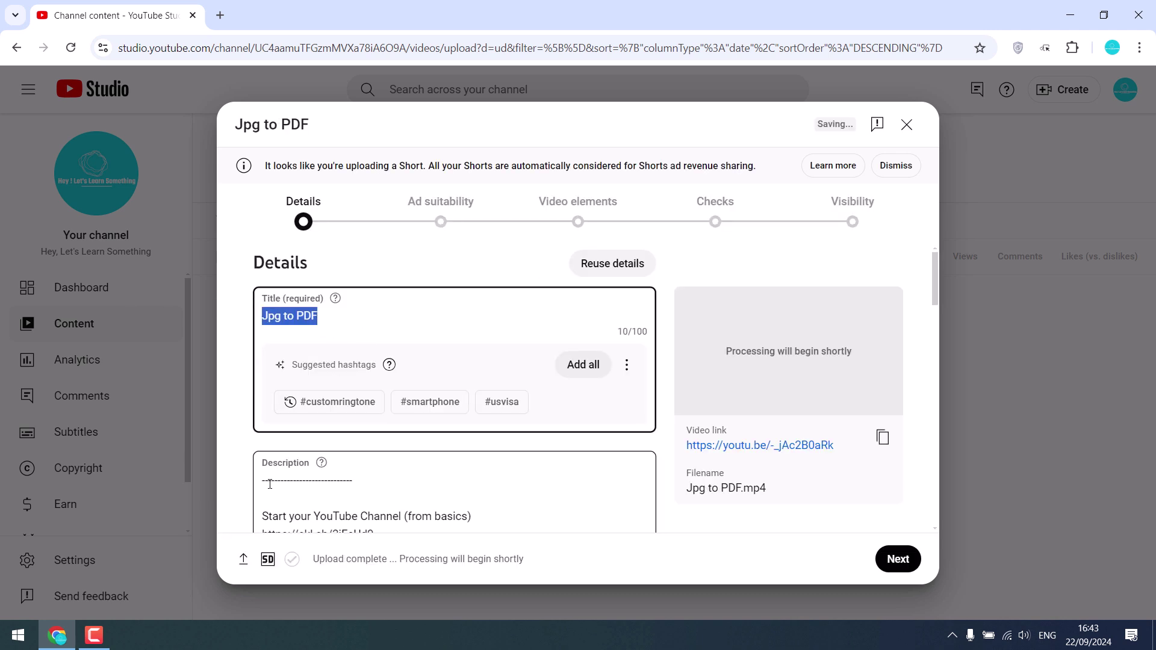
# Step: Paste the title 'Jpg to PDF' at the start of the description, followed by a line break
pyautogui.click(264, 479)
pyautogui.hotkey('ctrl', 'v')
pyautogui.press('Return')
pyautogui.press('Return')
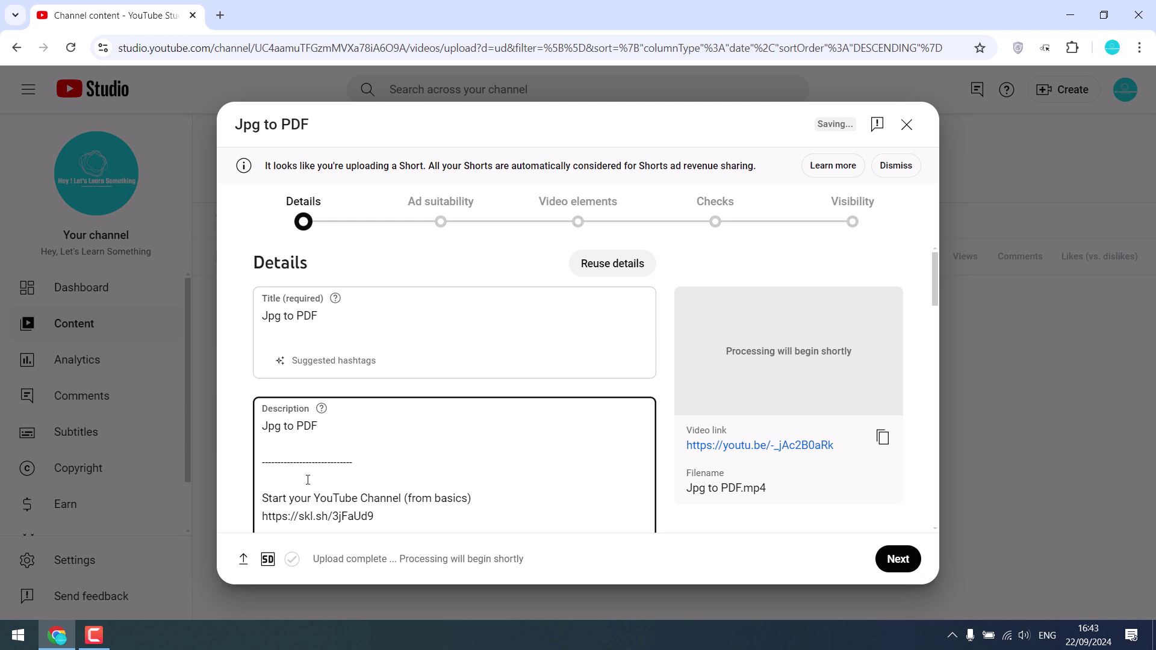
# Step: Highlight the Thumbnail heading and its note about changing thumbnails on mobile
pyautogui.scroll(-10, 447, 301)
pyautogui.scroll(-1, 447, 301)
pyautogui.scroll(2, 493, 401)
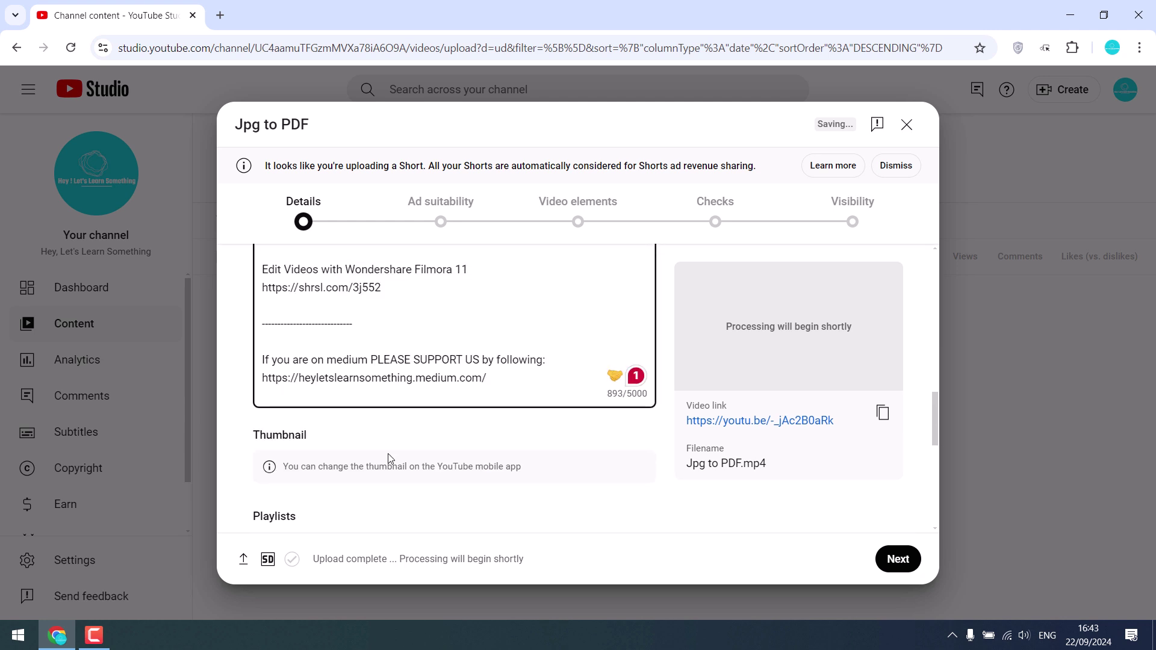
pyautogui.moveTo(259, 434); pyautogui.dragTo(325, 437)
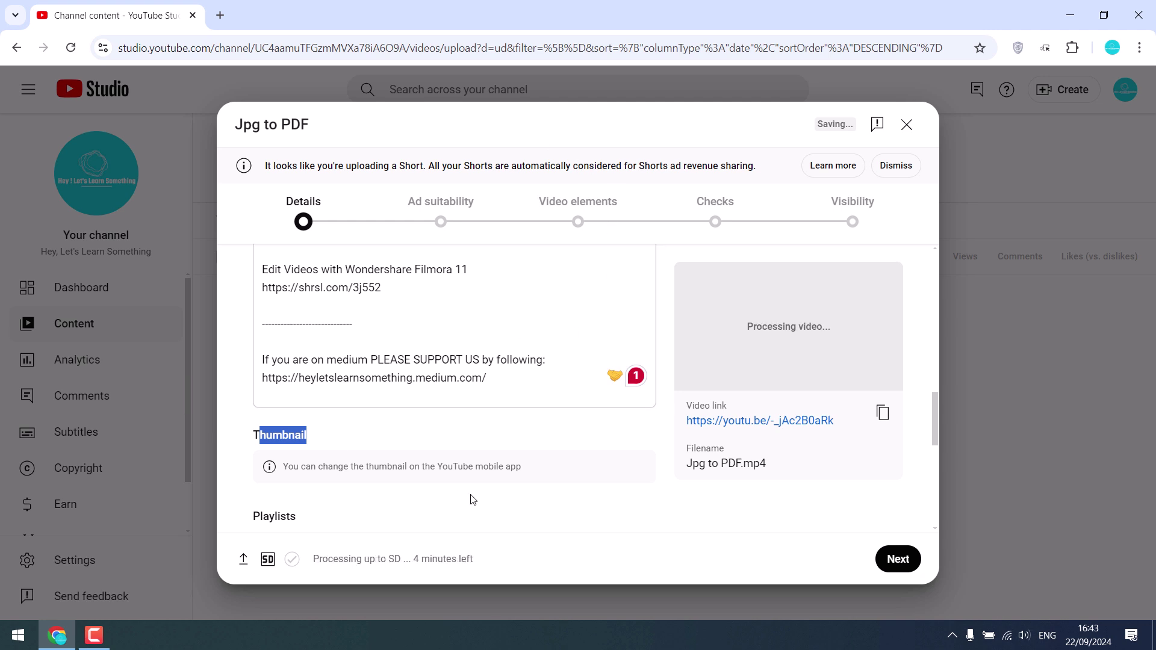
pyautogui.doubleClick(286, 467)
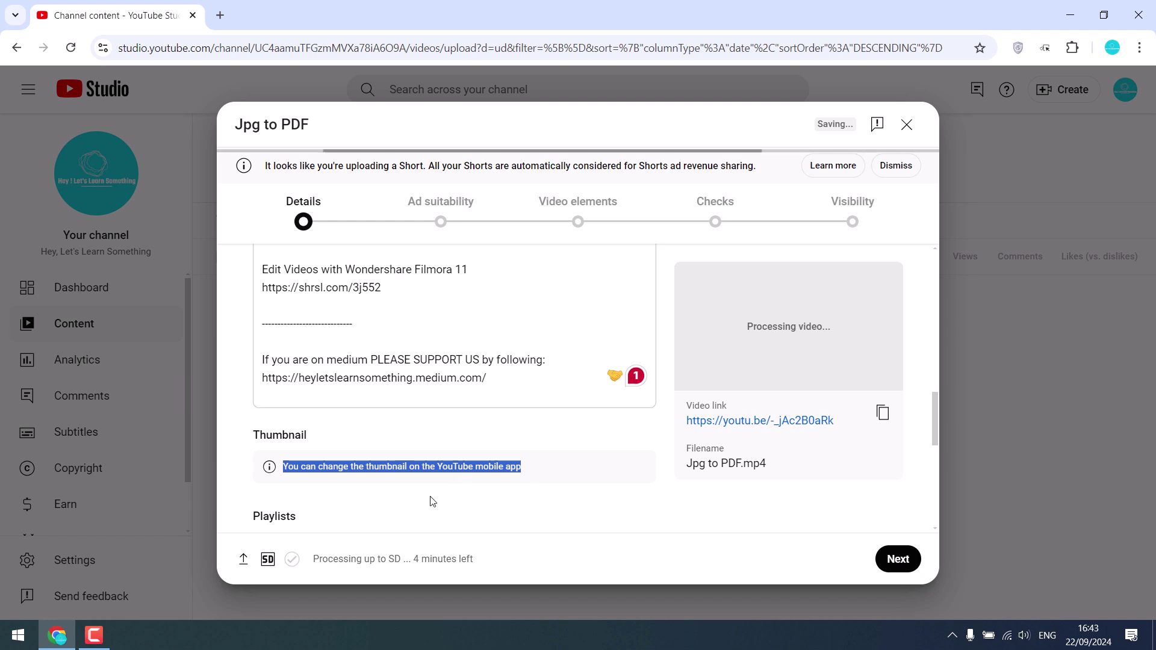
# Step: Submit a safe-for-ads rating, step through to Visibility, save as draft and minimise Chrome
pyautogui.click(445, 234)
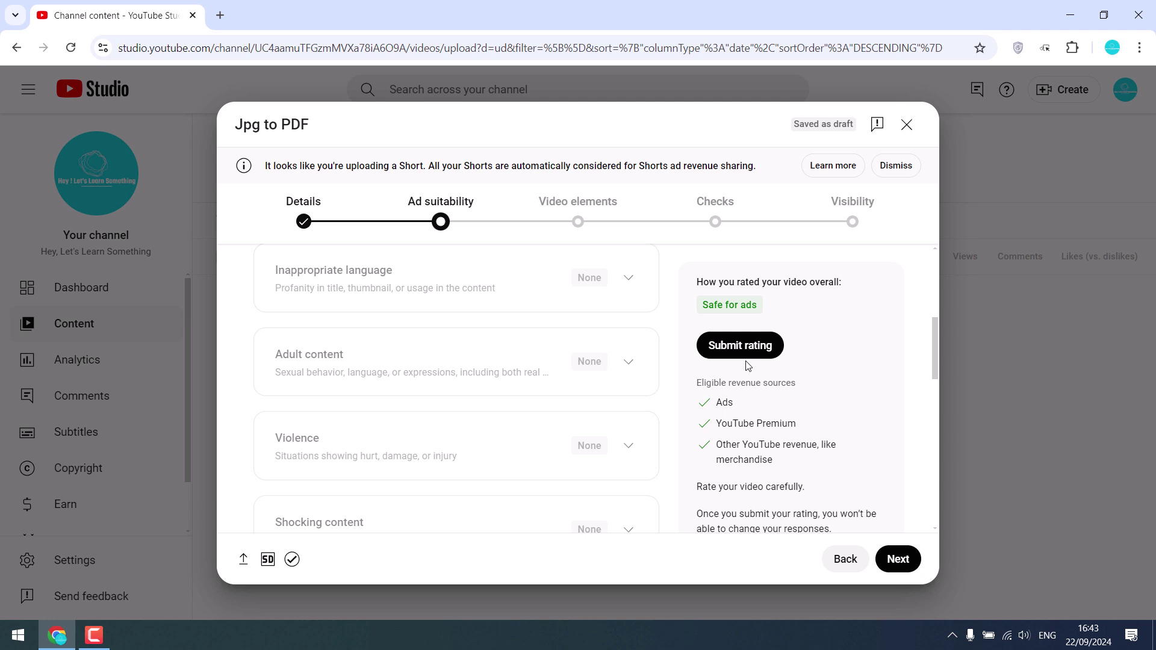
pyautogui.click(741, 343)
pyautogui.click(602, 223)
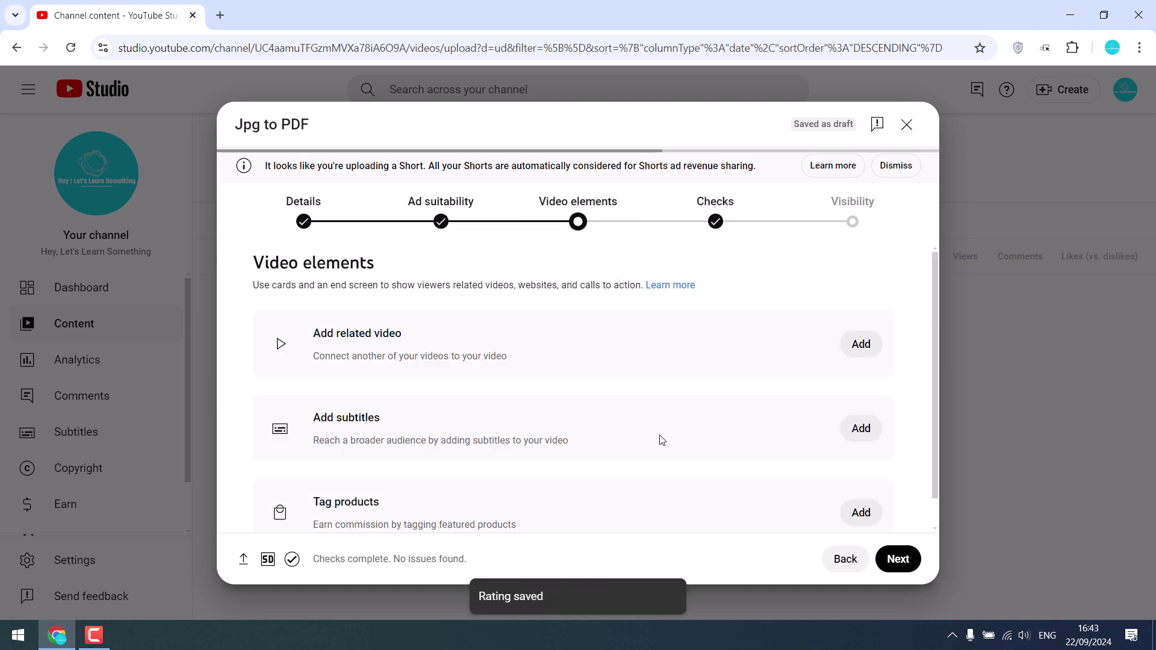
pyautogui.click(739, 233)
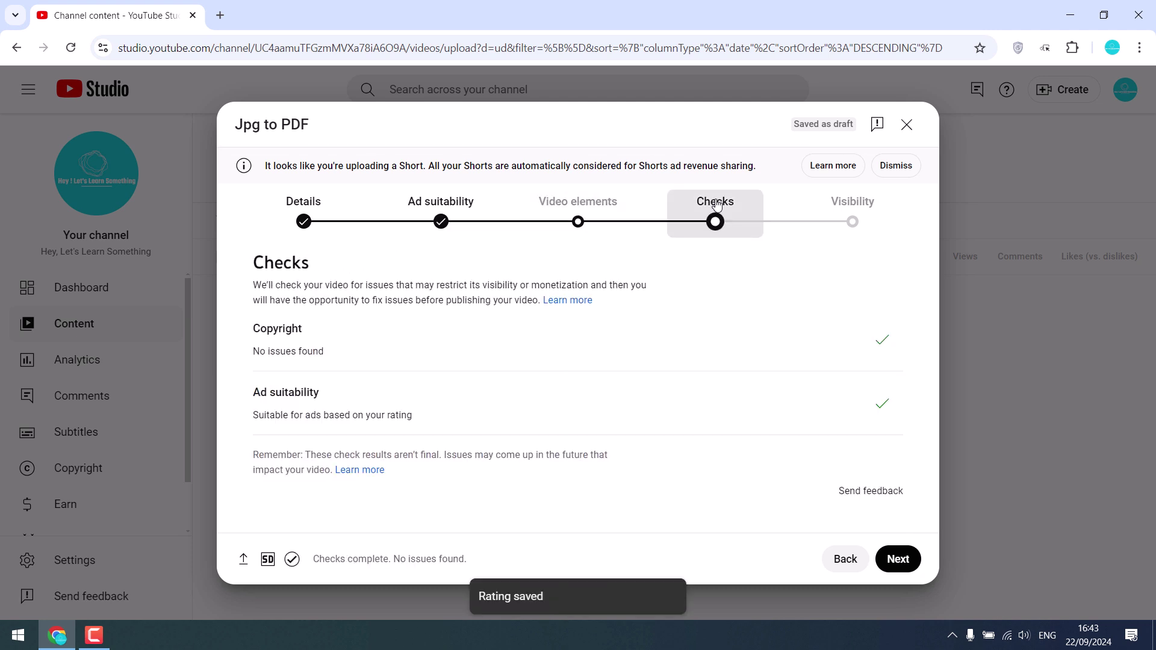
pyautogui.click(853, 216)
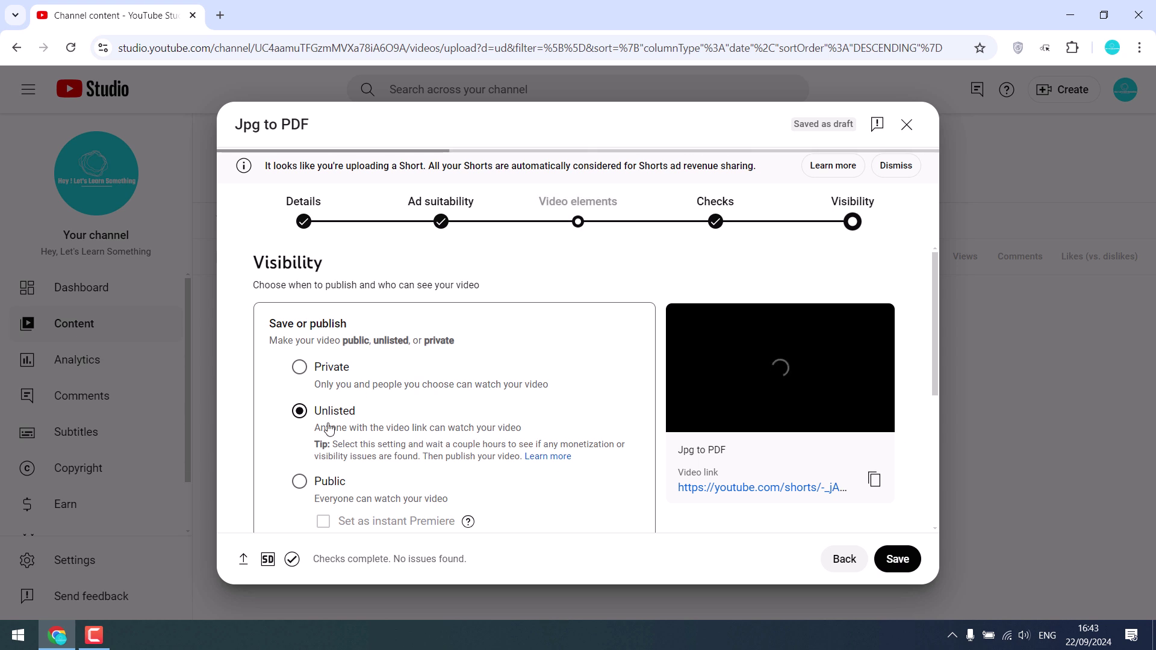
pyautogui.click(908, 125)
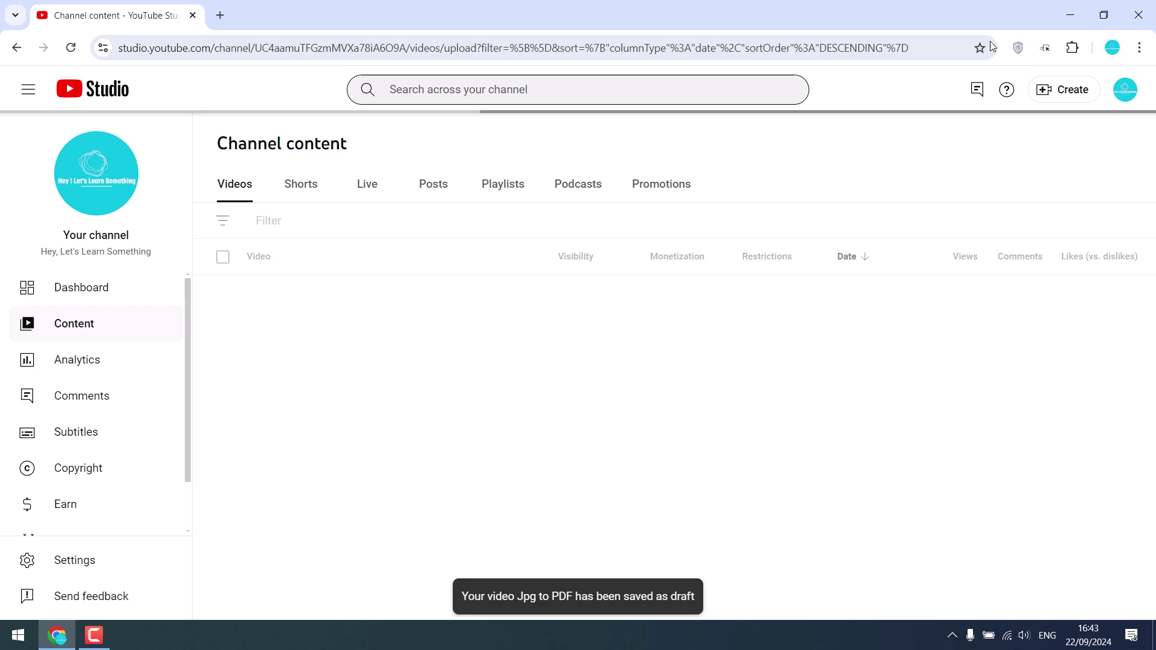
pyautogui.click(1071, 14)
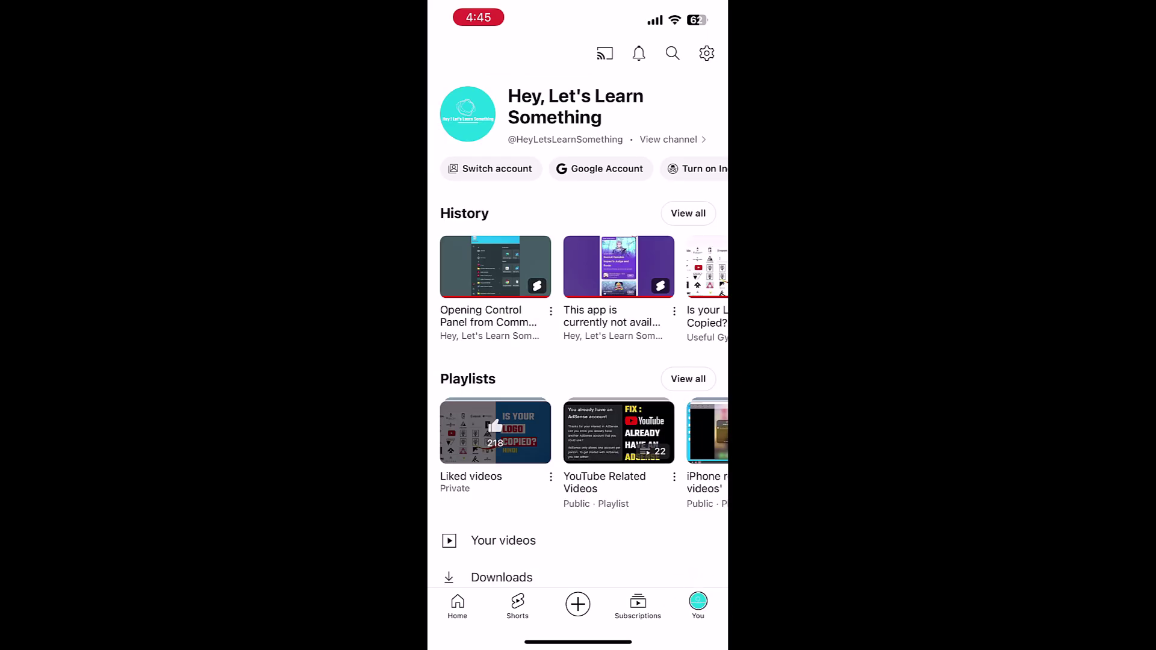
# Step: Scroll through the Jpg to PDF draft's details in the mobile app and save them
pyautogui.scroll(-2, 579, 325)
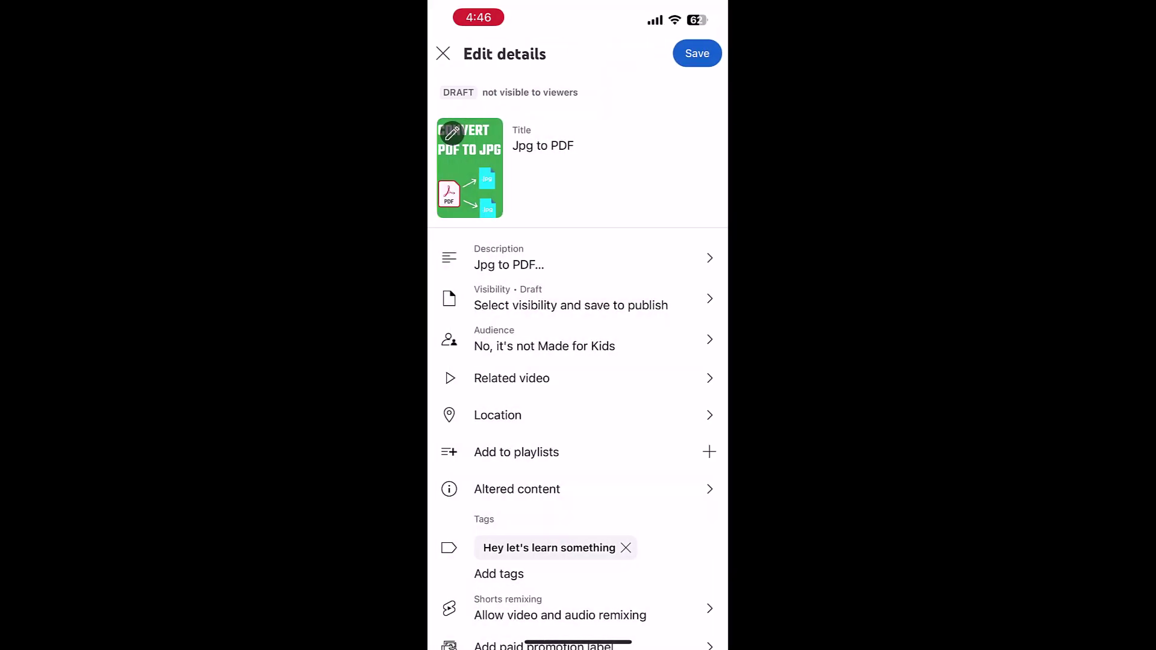
pyautogui.scroll(-5, 578, 362)
pyautogui.scroll(5, 578, 362)
pyautogui.click(697, 53)
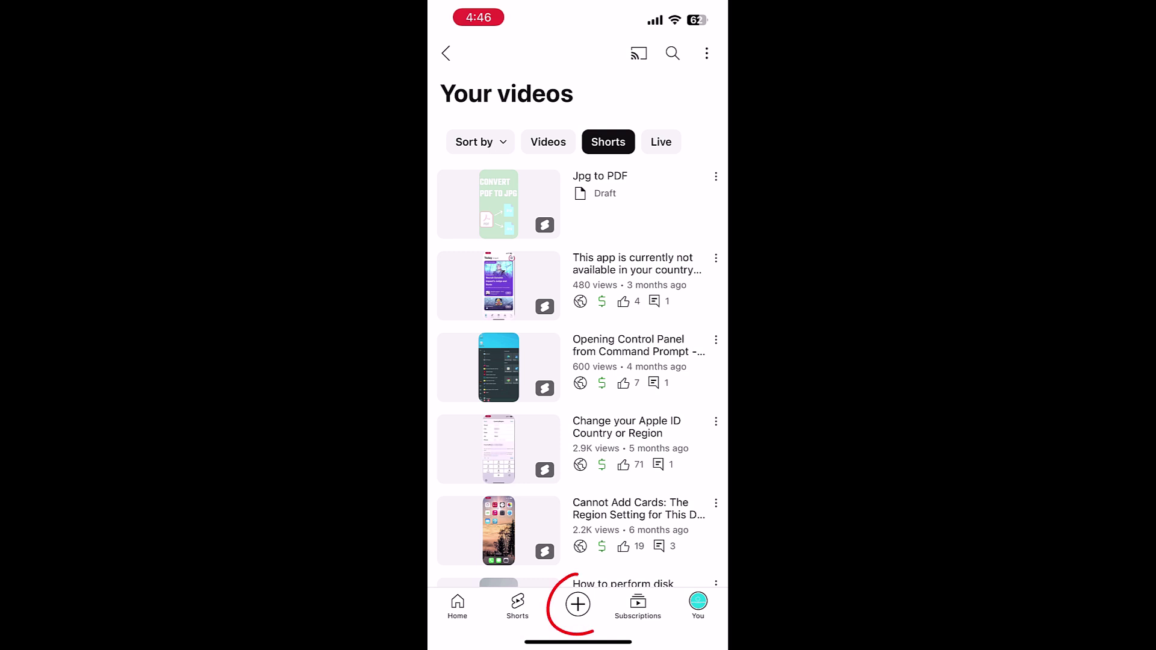
# Step: Import the 0:13 waterfall clip into a new Short and advance to its upload details
pyautogui.click(578, 604)
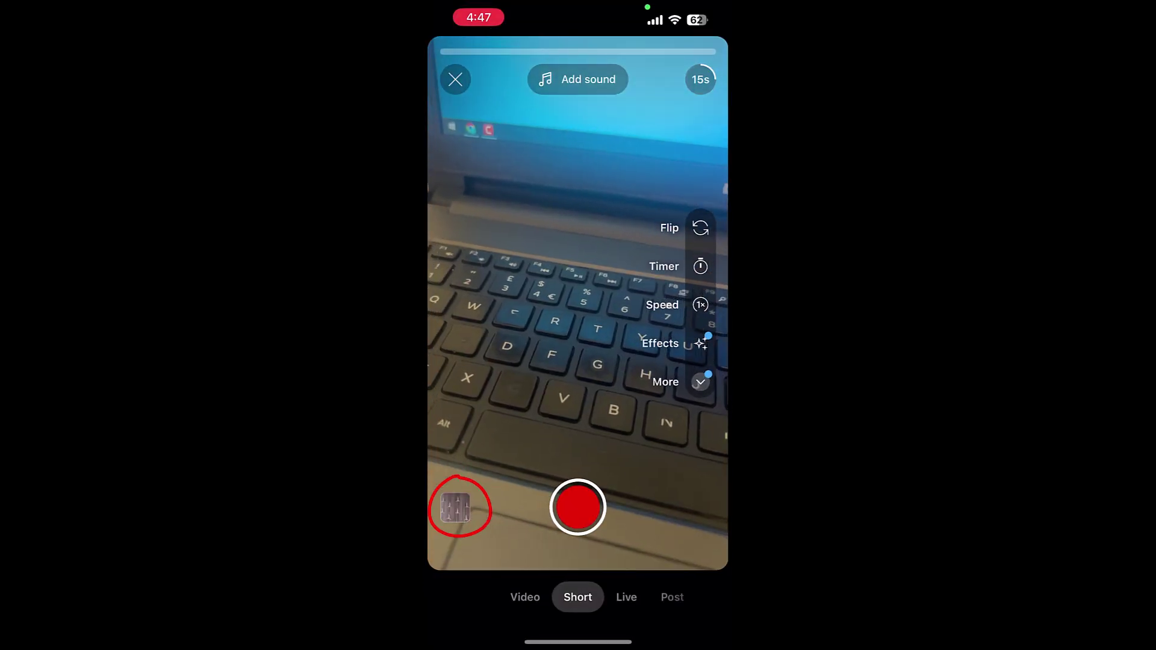
pyautogui.click(458, 504)
pyautogui.click(476, 155)
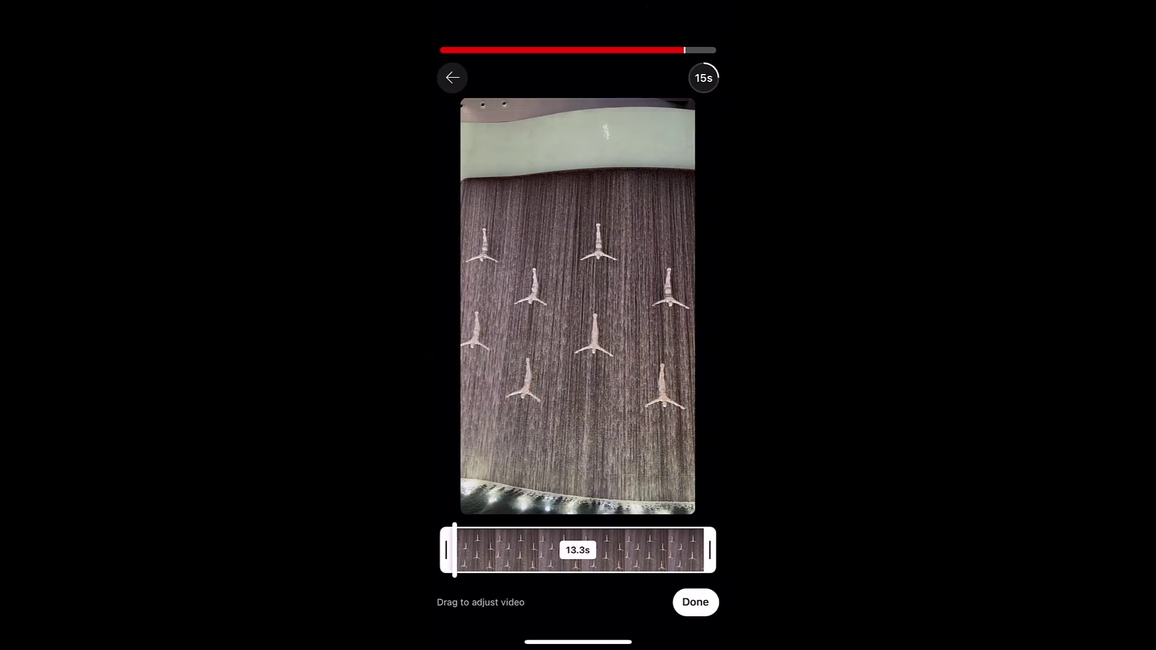
pyautogui.click(695, 602)
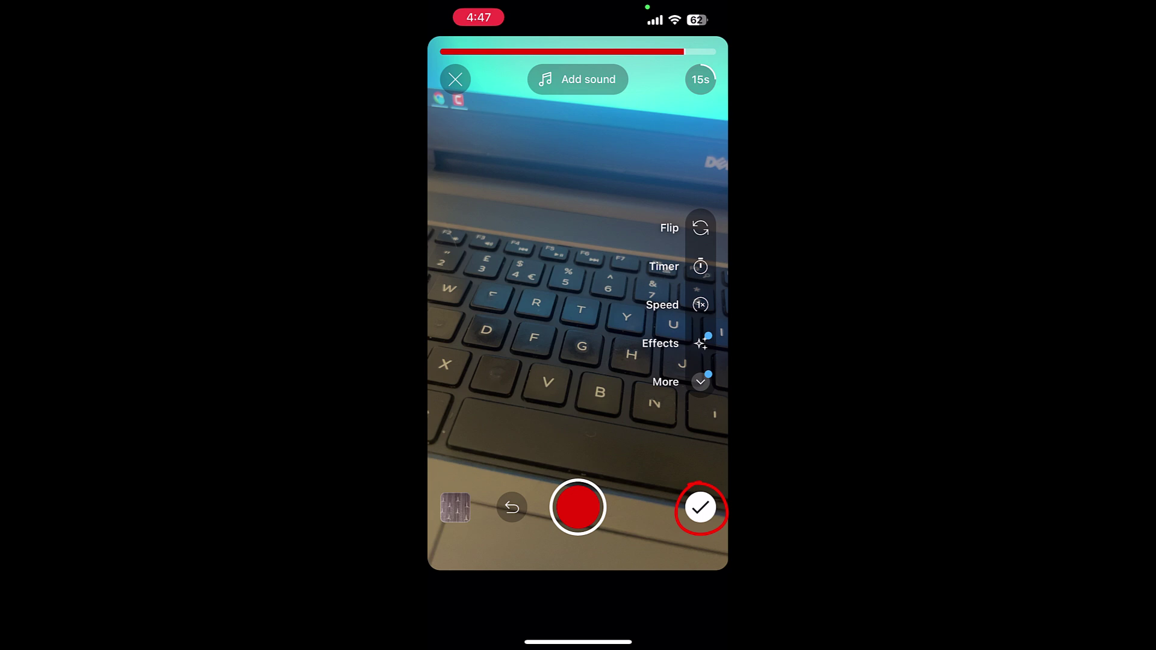
pyautogui.click(700, 507)
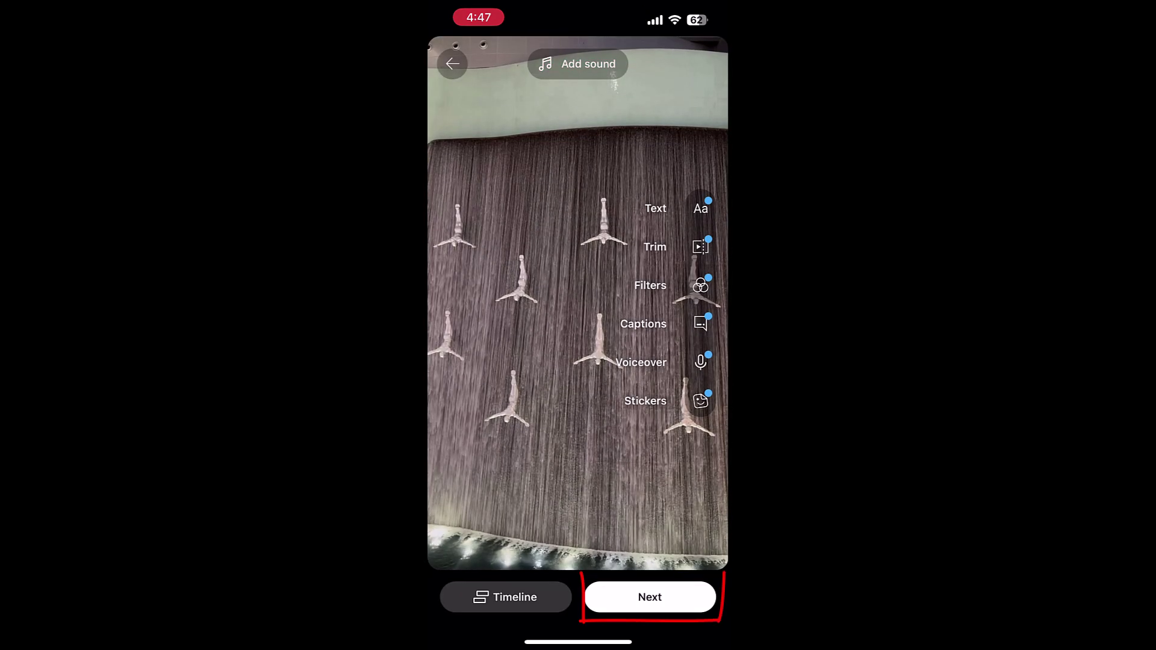
pyautogui.click(650, 597)
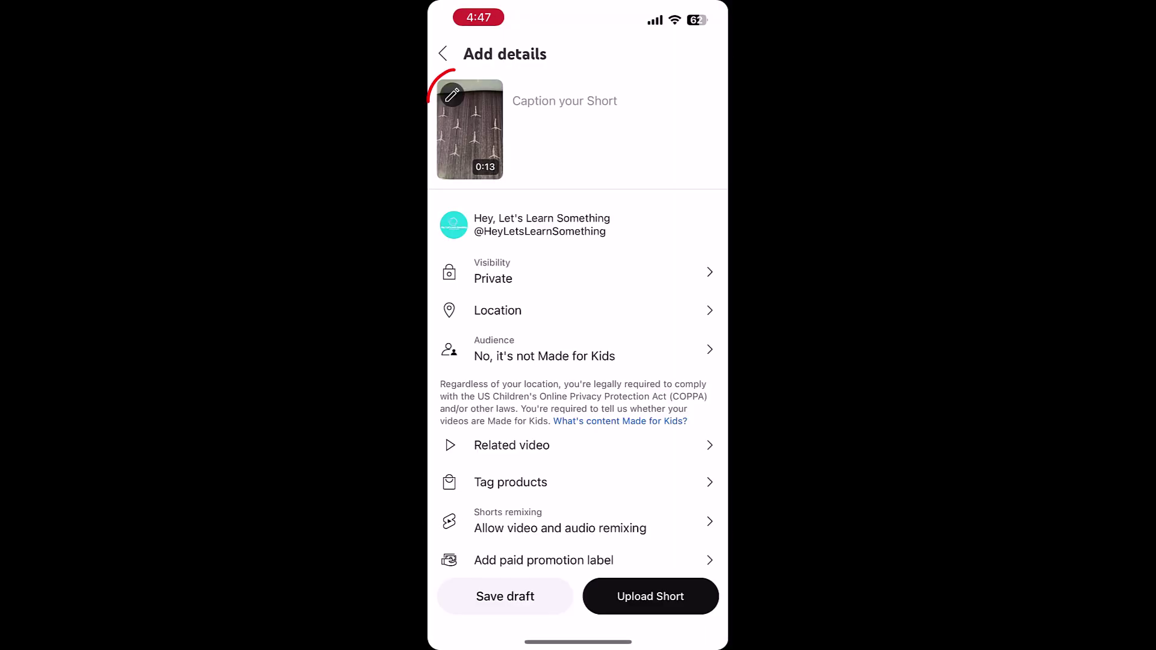
# Step: Choose a later frame of the waterfall clip as the Short's thumbnail
pyautogui.click(452, 94)
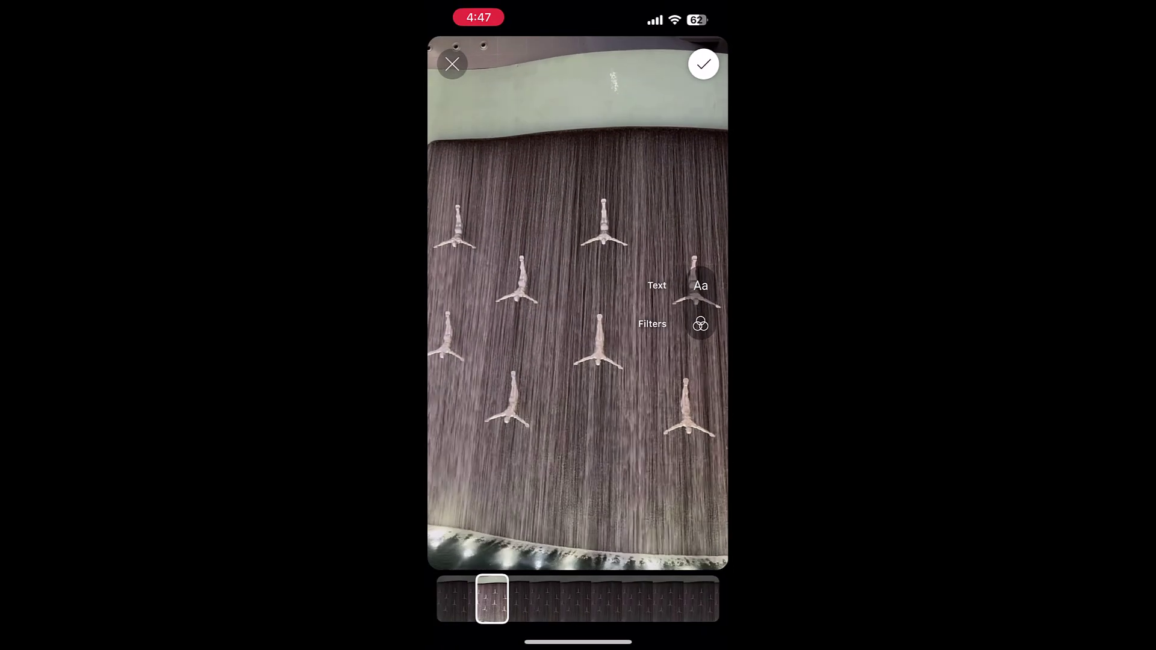
pyautogui.moveTo(512, 600); pyautogui.dragTo(572, 599)
pyautogui.click(704, 64)
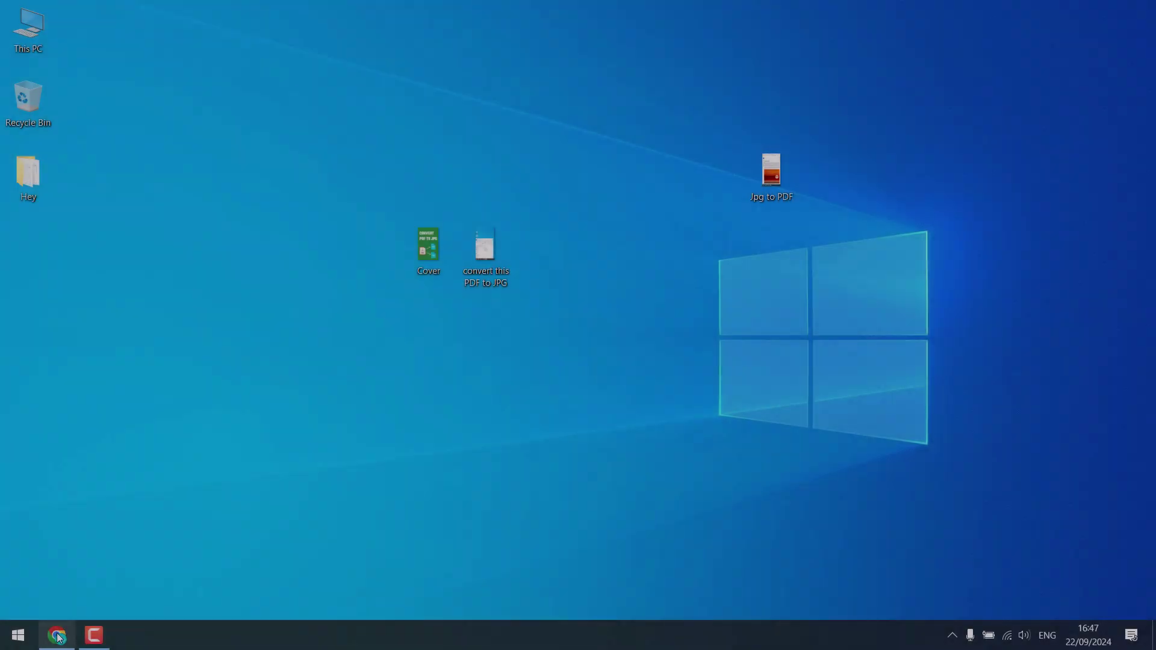
# Step: Restore Chrome, switch the content list to Shorts and open the Jpg to PDF draft's details
pyautogui.click(57, 636)
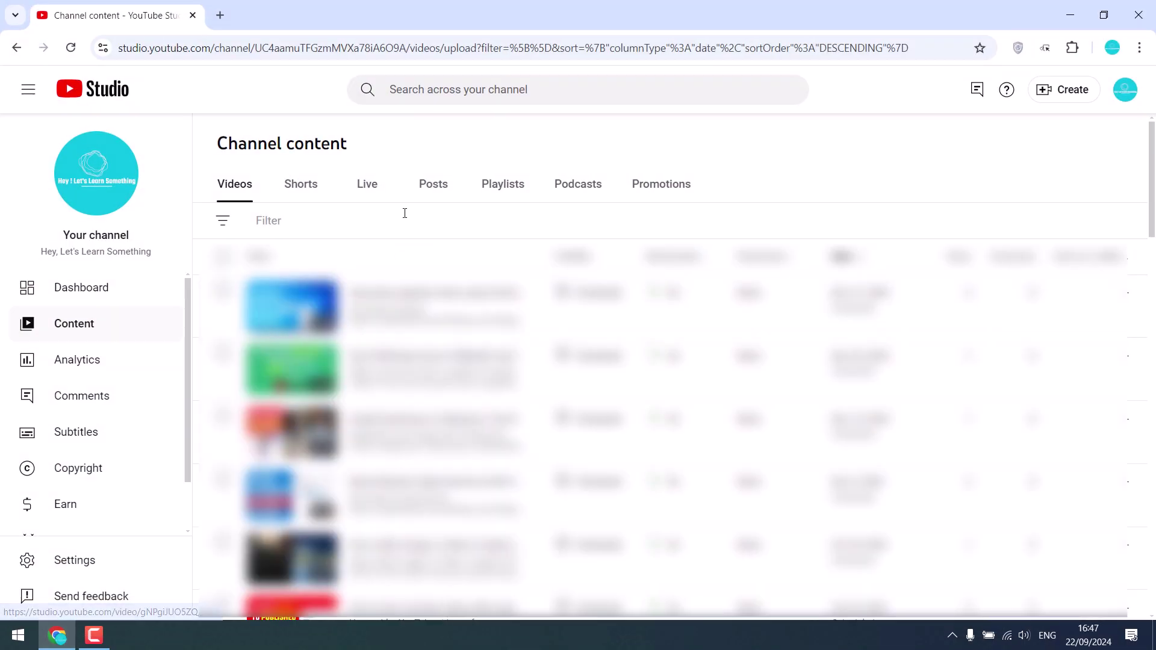
pyautogui.click(313, 192)
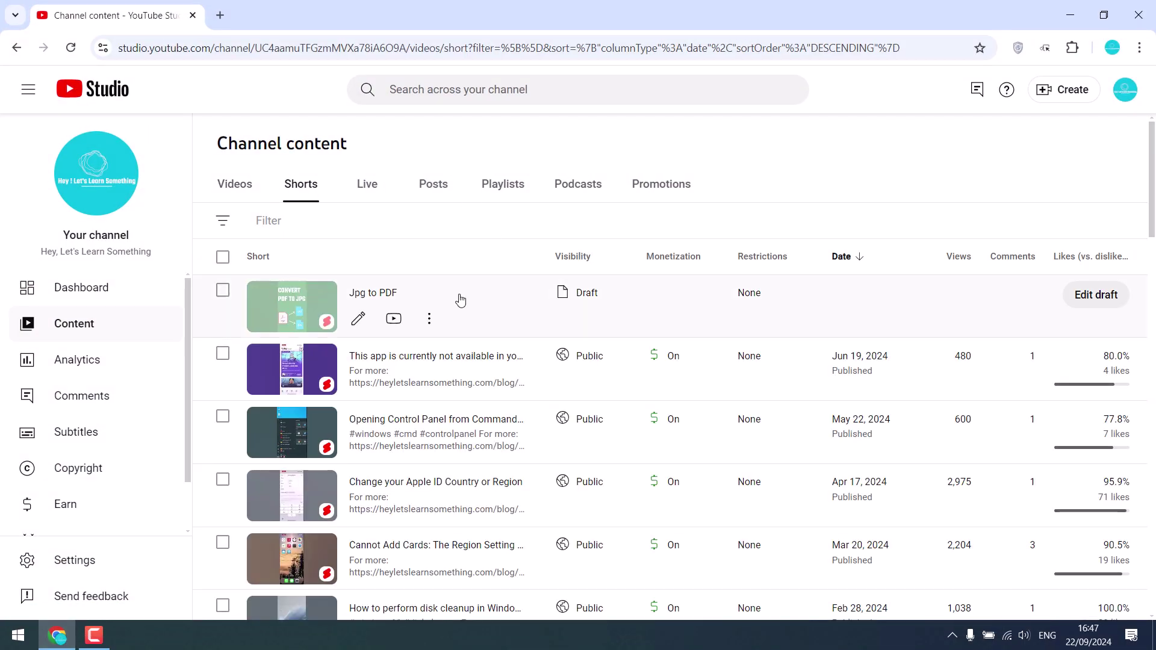
pyautogui.click(358, 320)
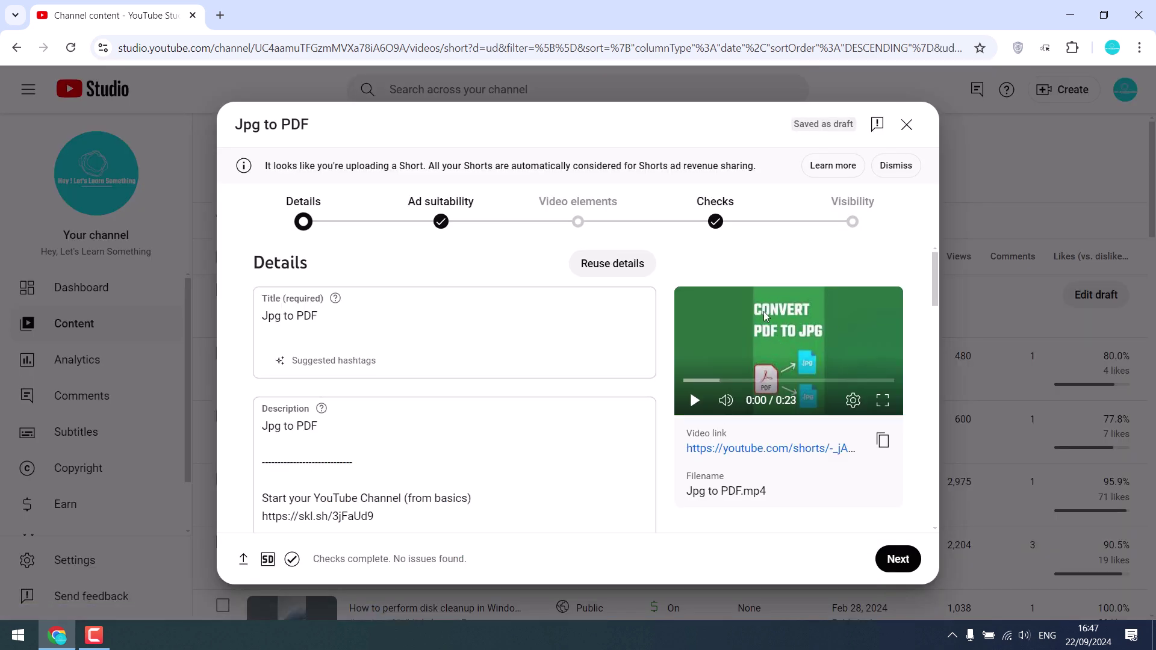
pyautogui.scroll(-4, 611, 437)
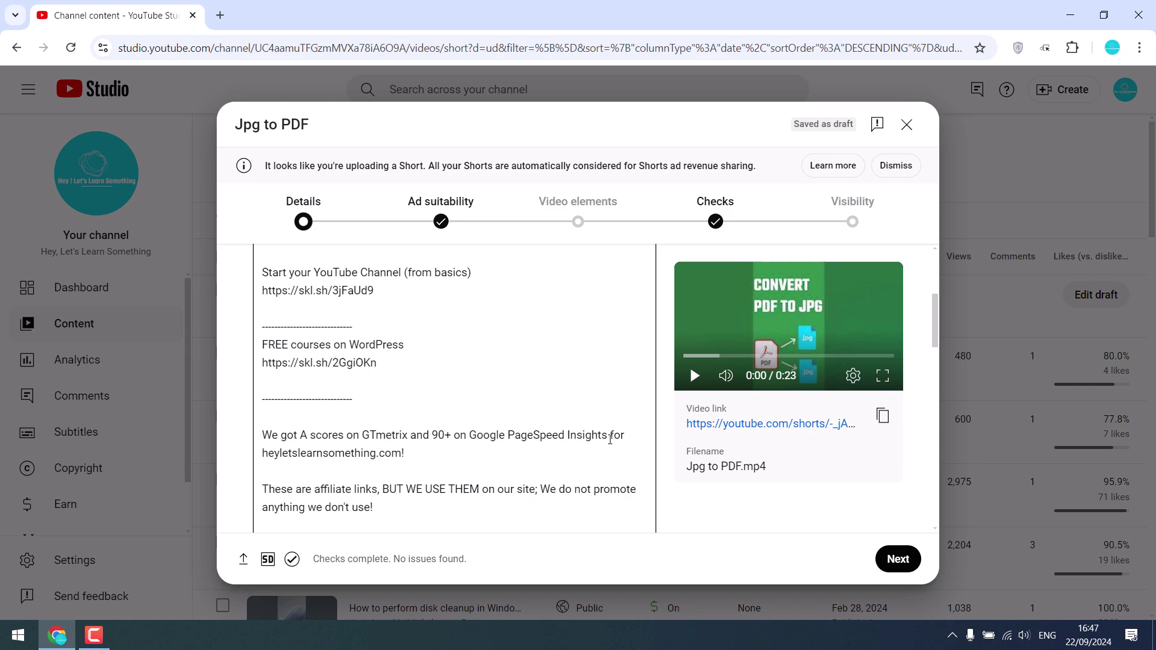
pyautogui.scroll(4, 610, 439)
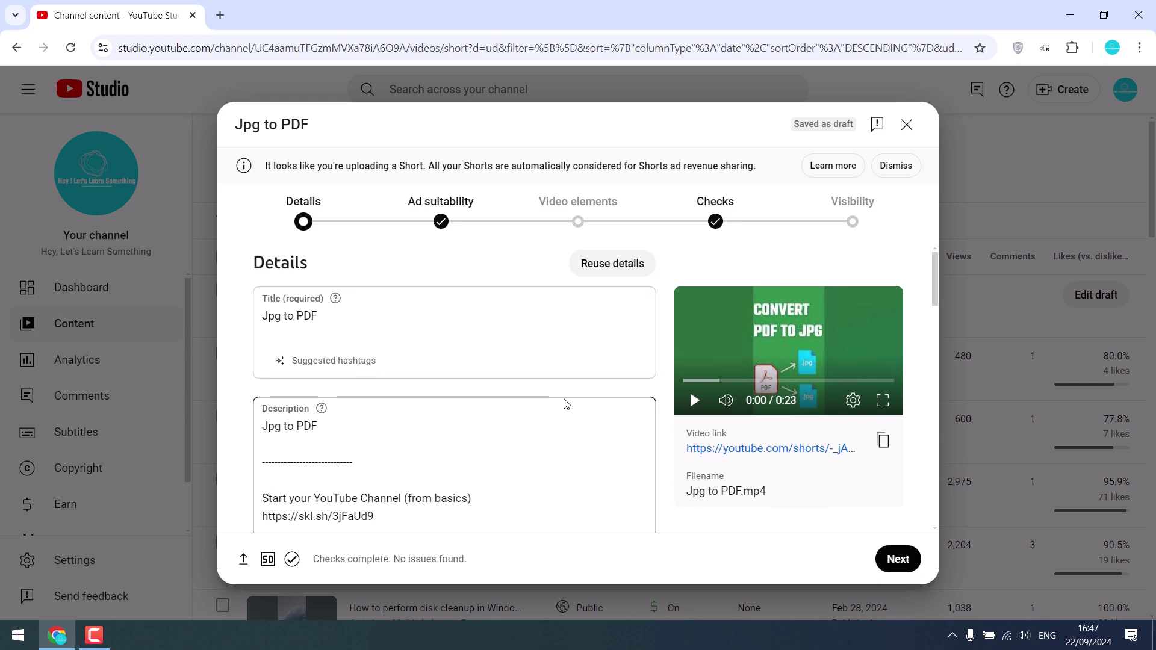